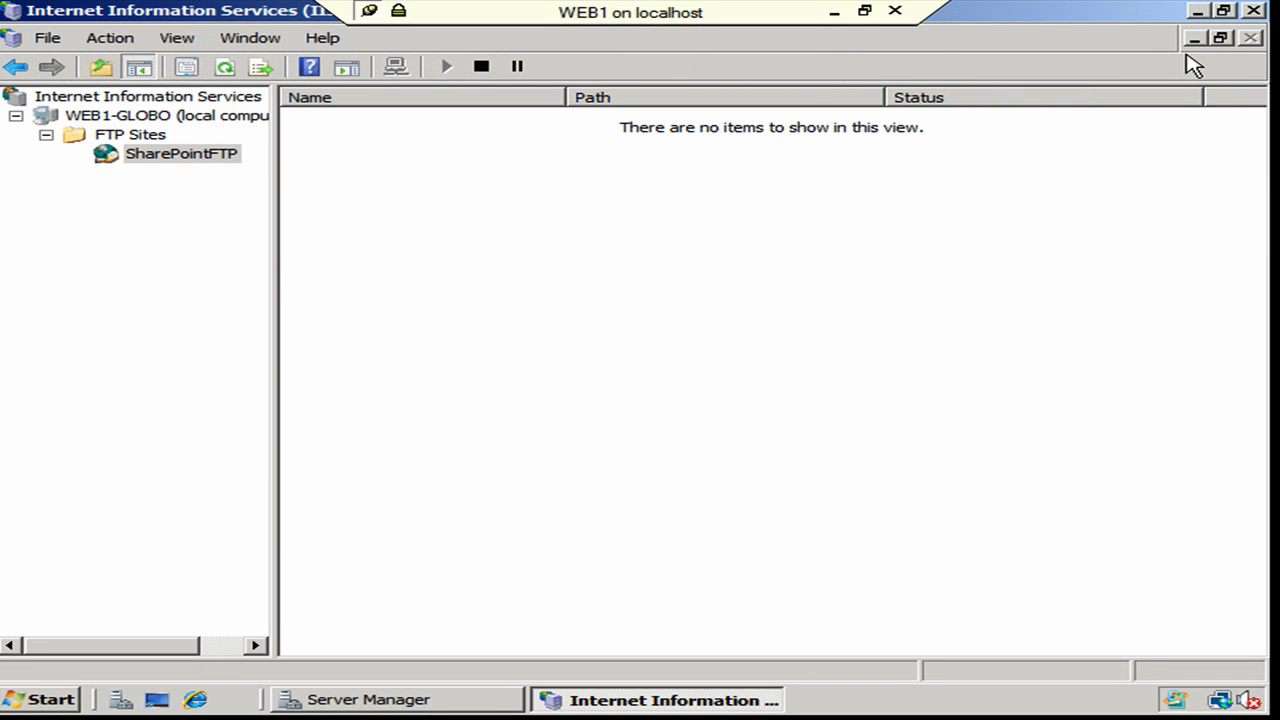
Close Internet Information Services Manager and start removing role services from the Web Server (IIS) role in Server Manager.
click(1255, 12)
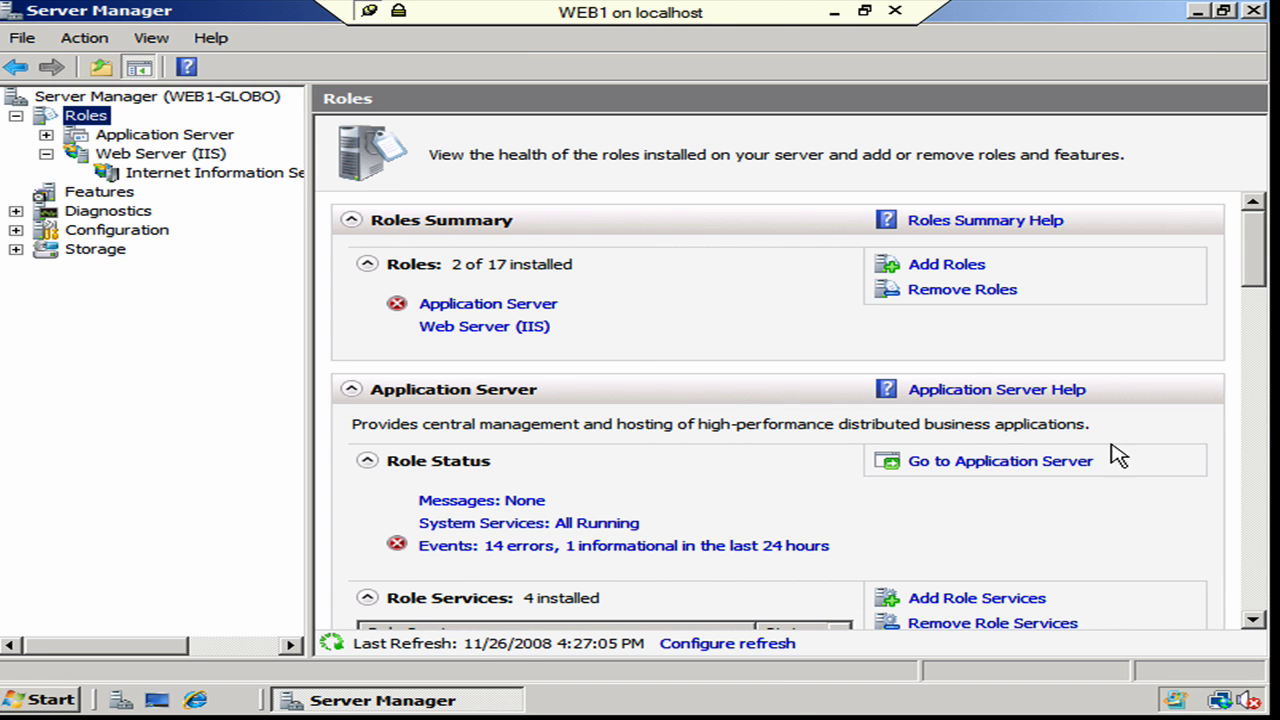
drag(1260, 285, 1260, 445)
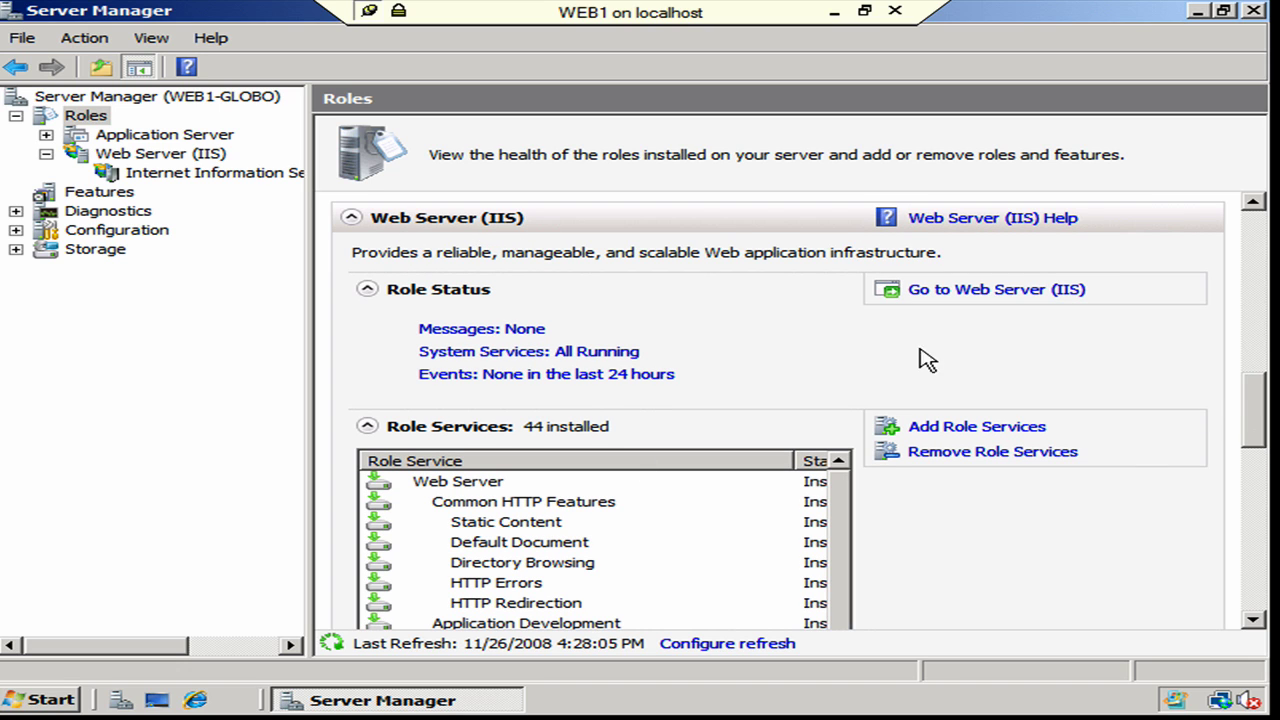
drag(1250, 410, 1262, 385)
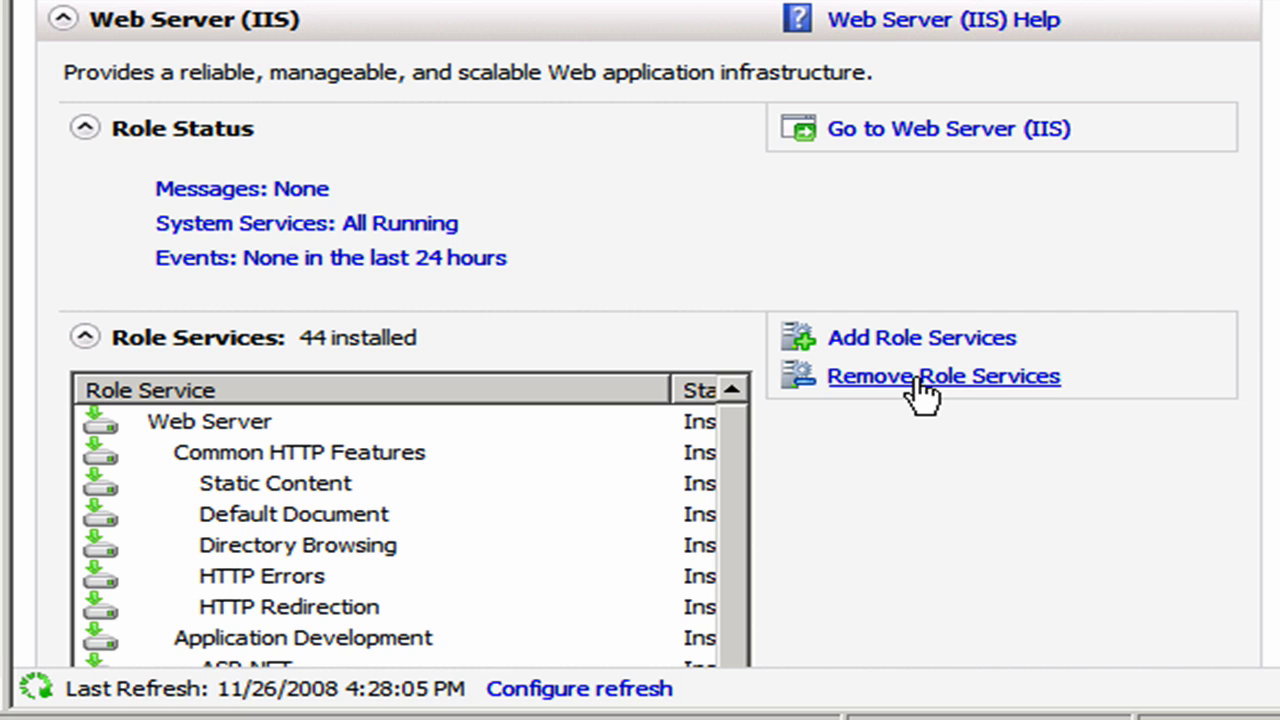
click(915, 379)
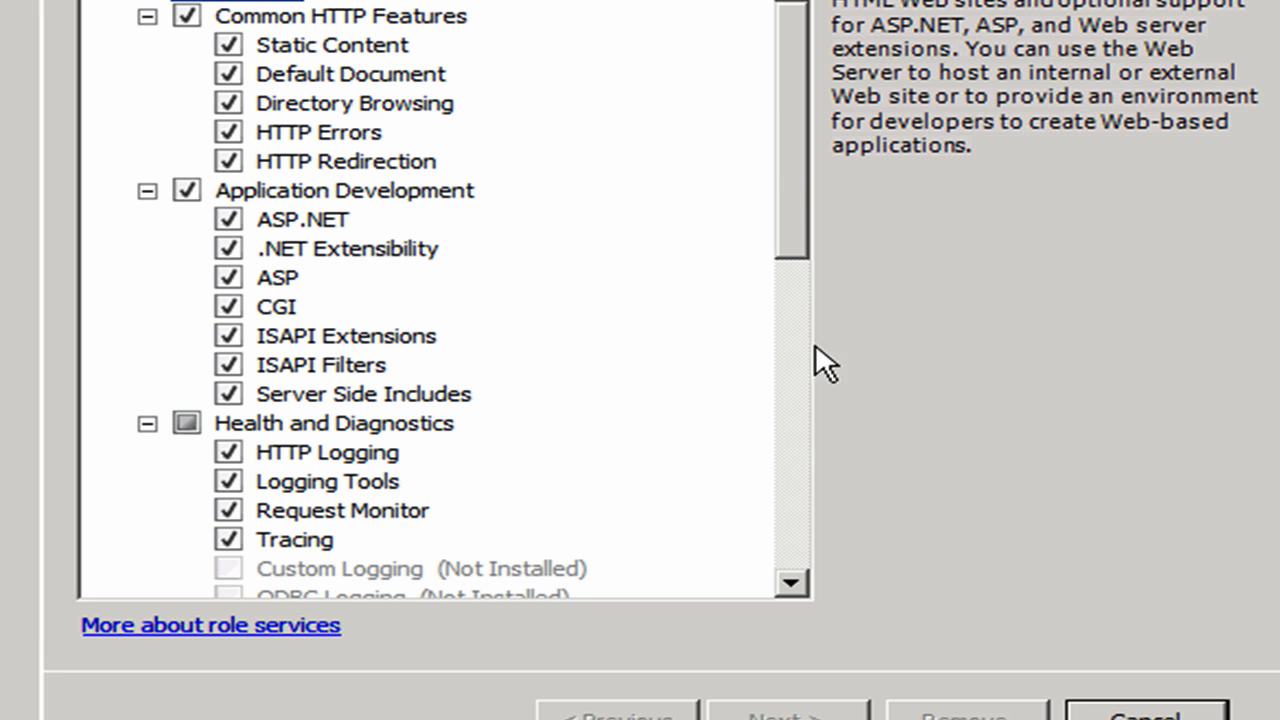
Deselect FTP Publishing Service, including FTP Server and FTP Management Console, and carry out its removal.
drag(804, 217, 804, 590)
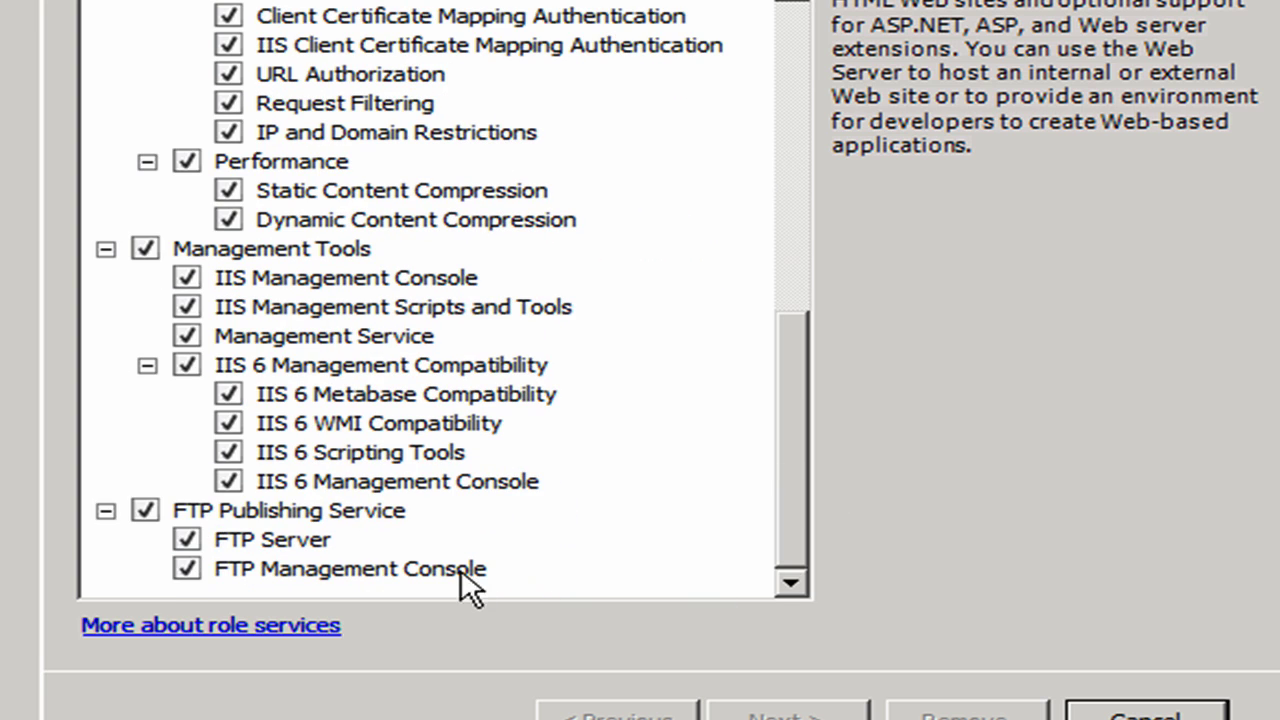
click(145, 510)
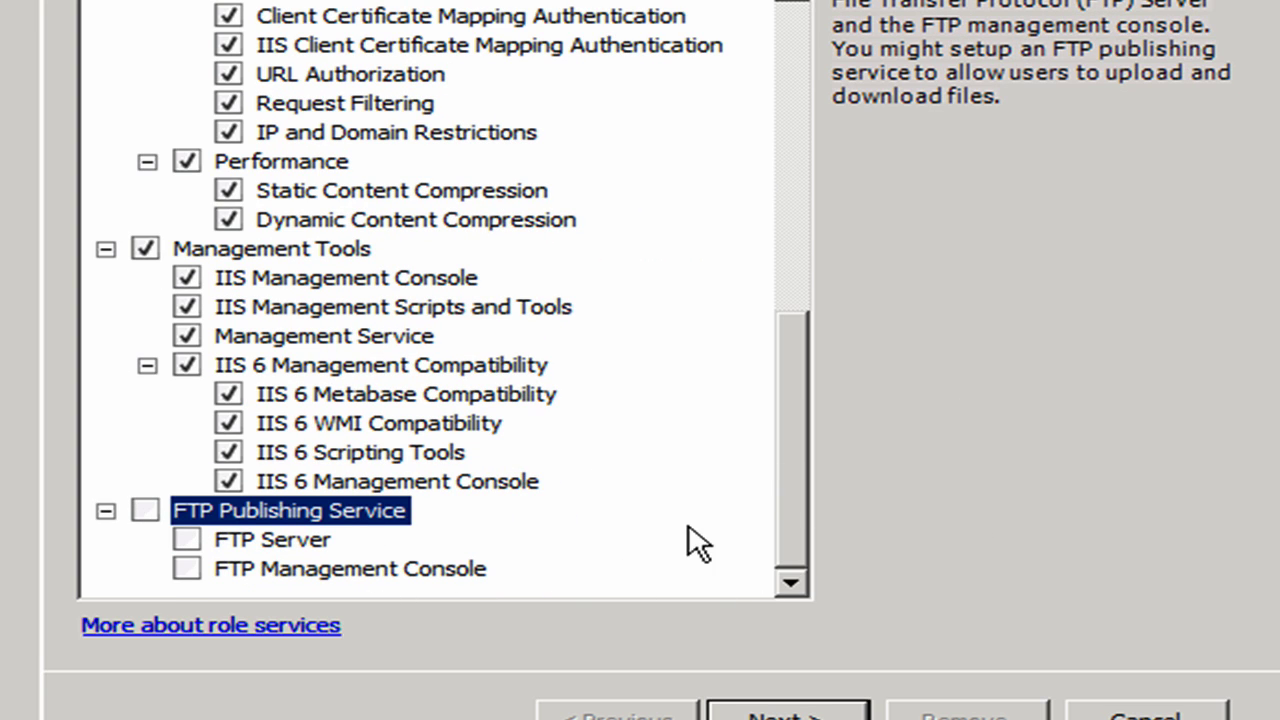
click(788, 714)
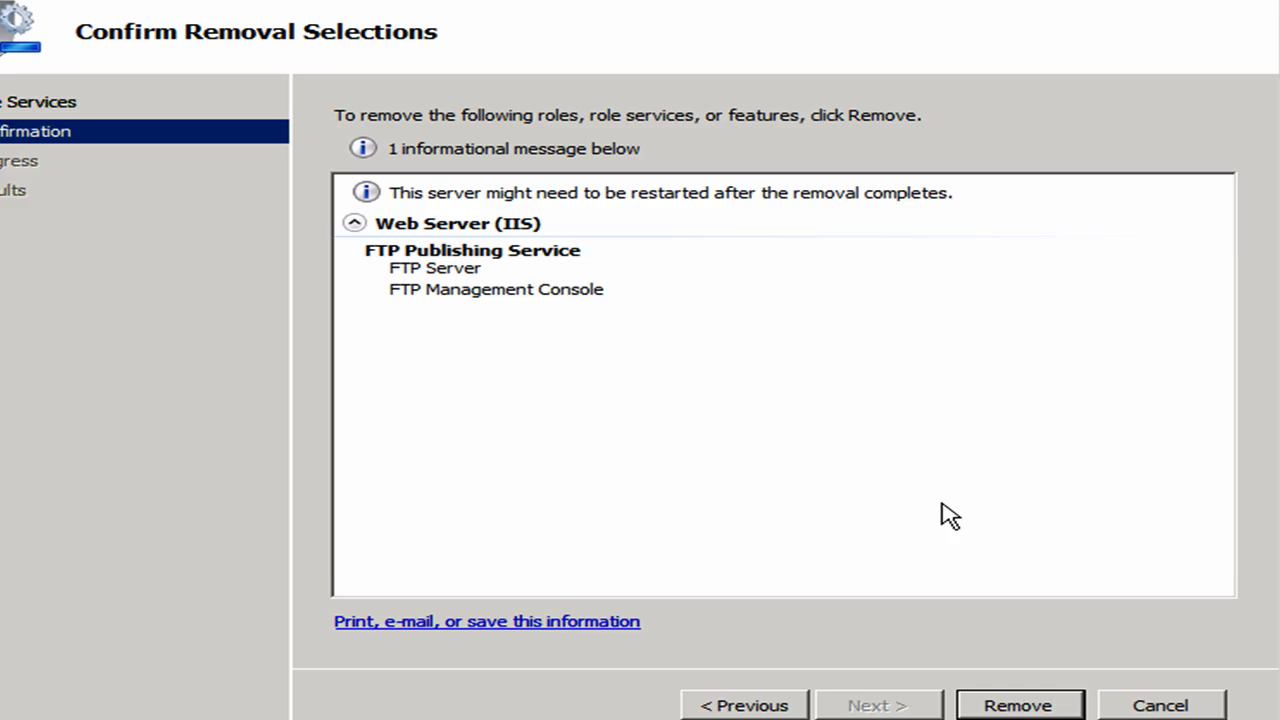
click(1046, 708)
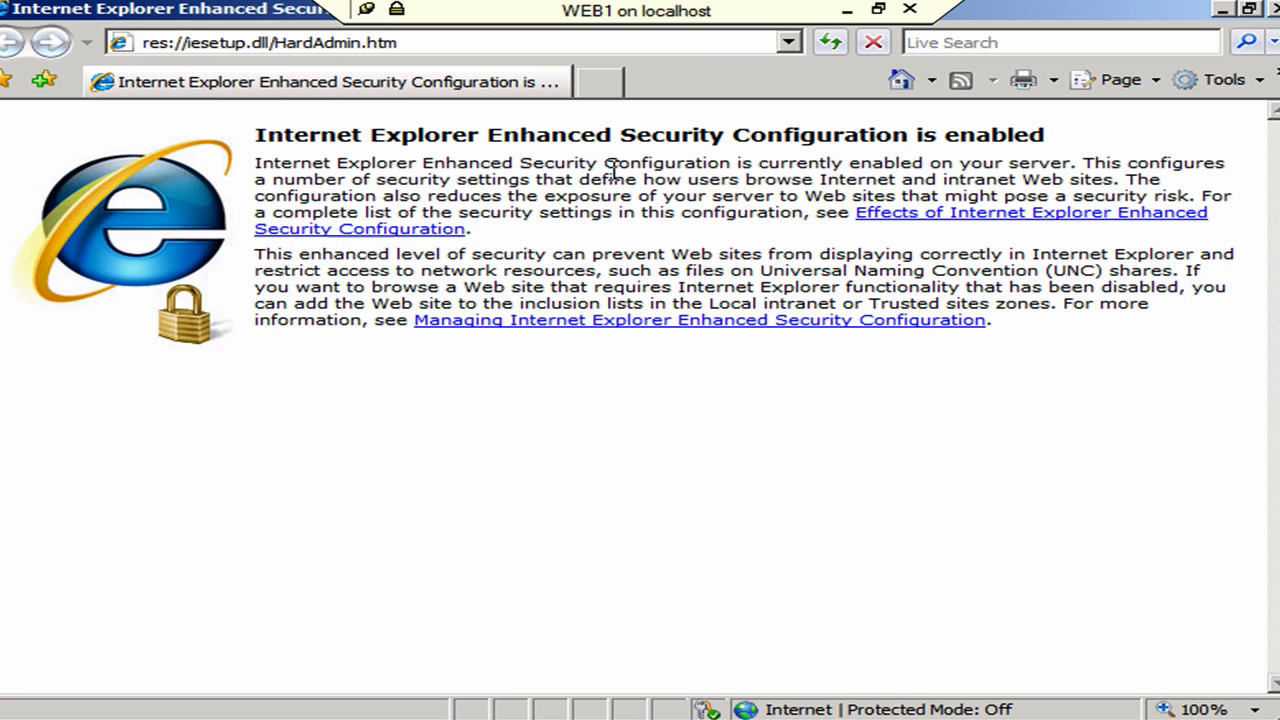
click(703, 42)
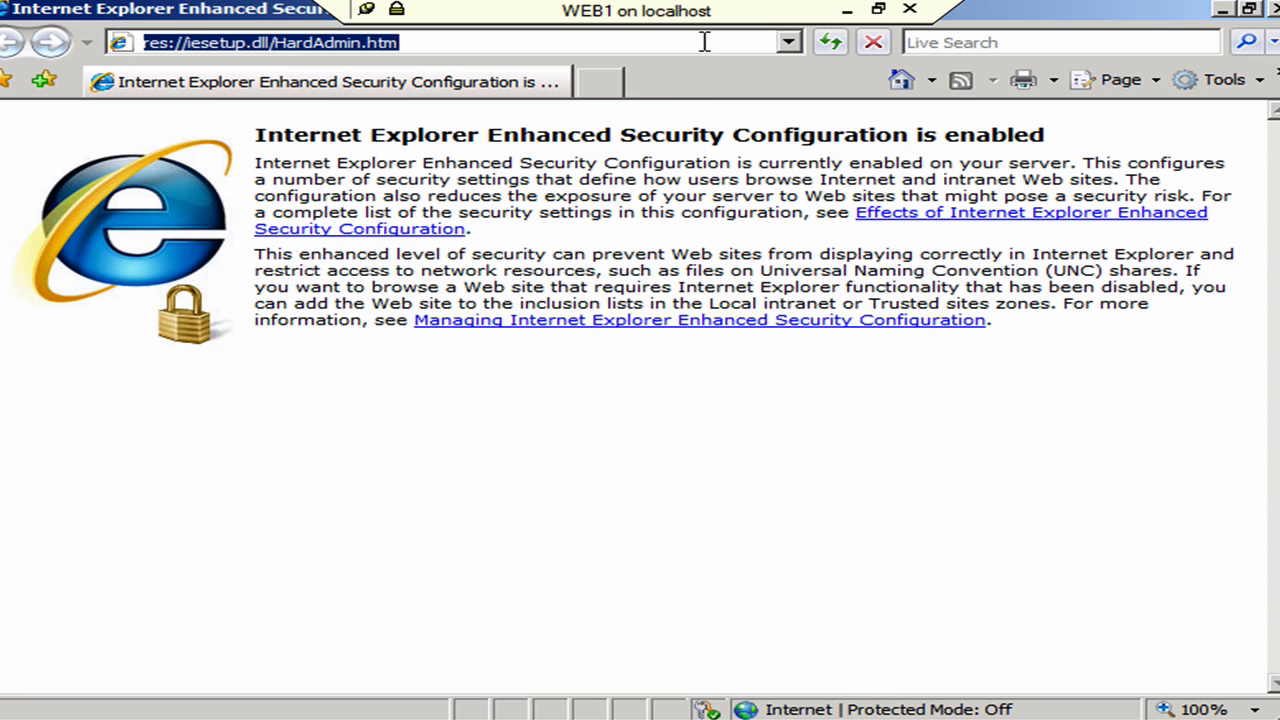
text(www.)
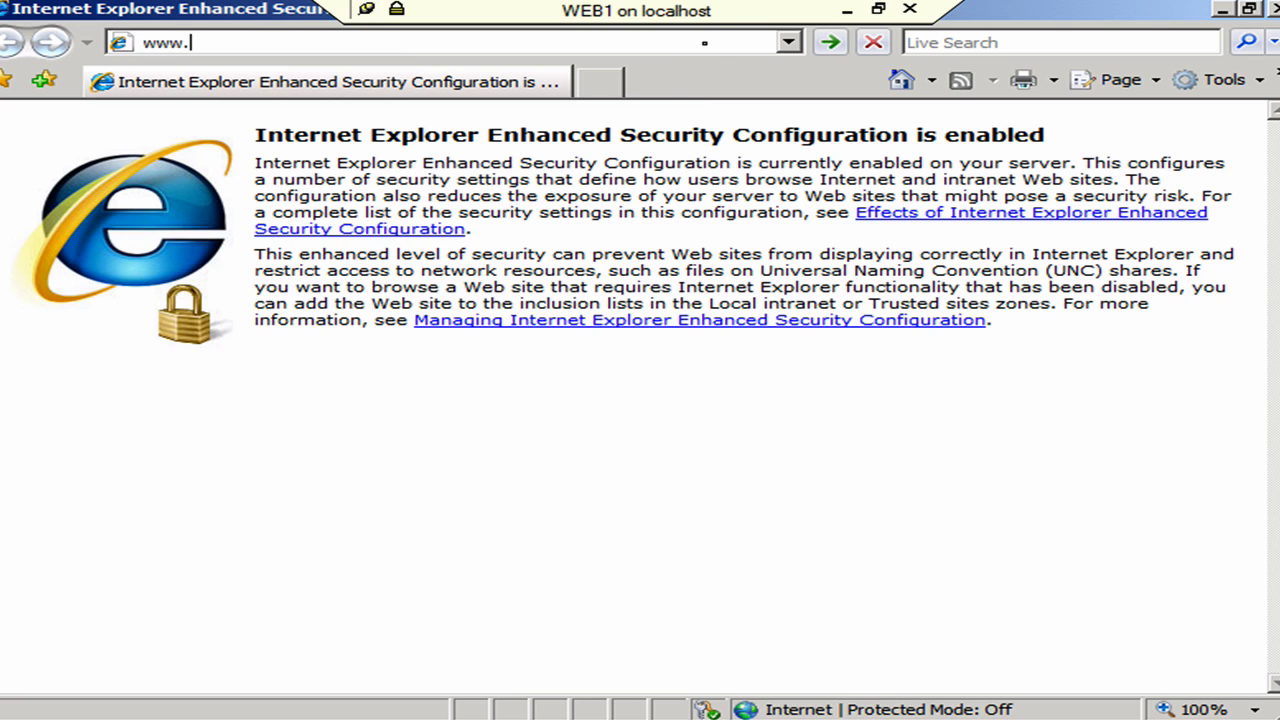
text(microsoft)
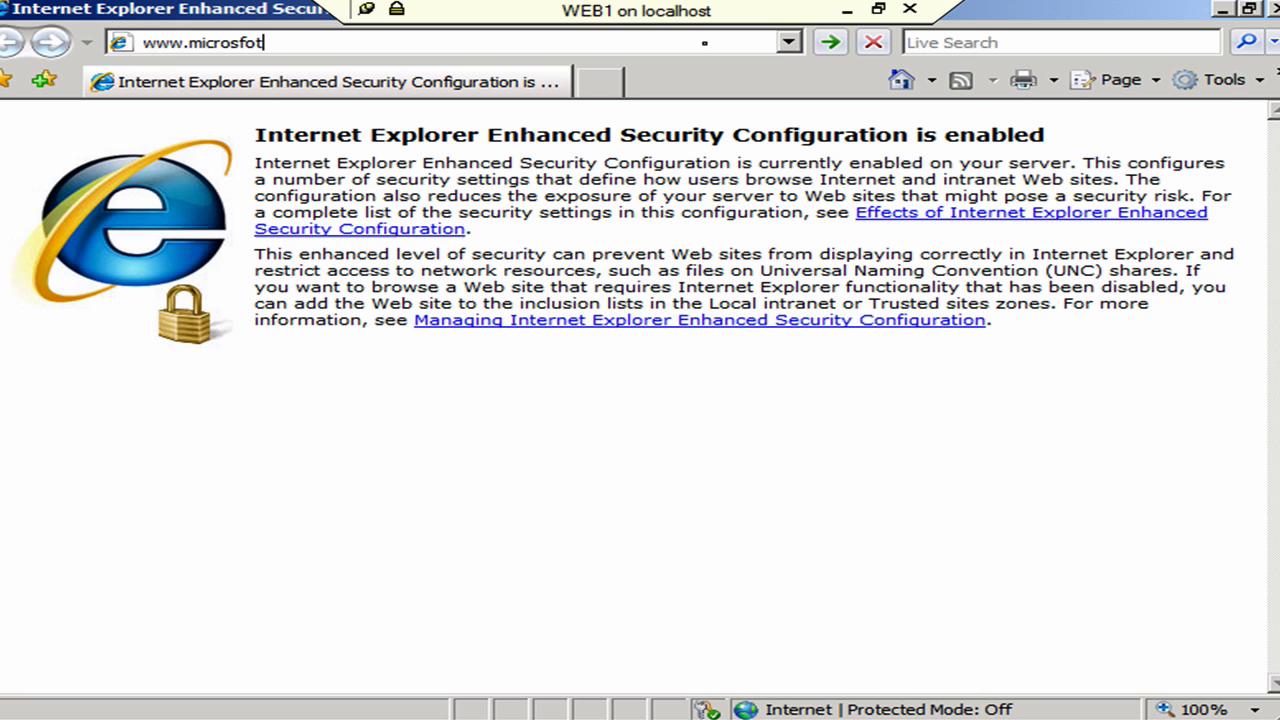
key(BackSpace)
key(BackSpace)
key(BackSpace)
text(oft.c)
key(BackSpace)
key(BackSpace)
key(BackSpace)
key(BackSpace)
key(BackSpace)
key(BackSpace)
key(BackSpace)
key(BackSpace)
key(BackSpace)
key(BackSpace)
key(BackSpace)
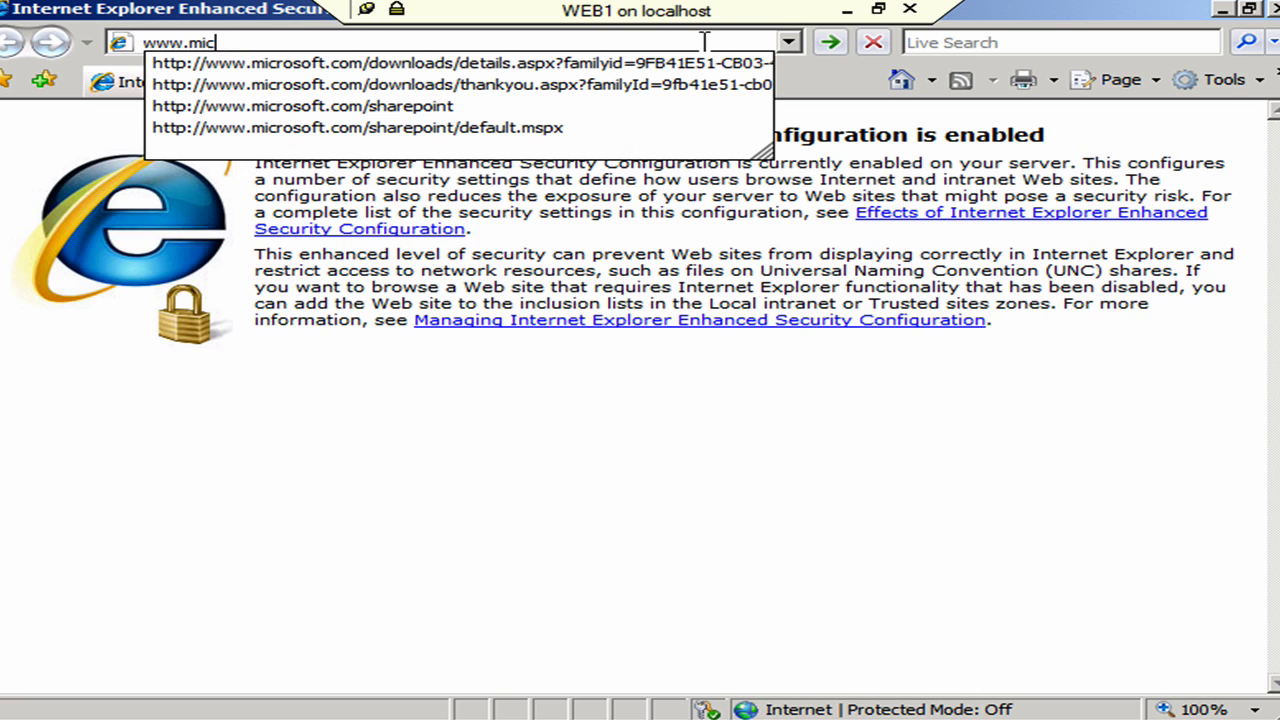
text(iis.n)
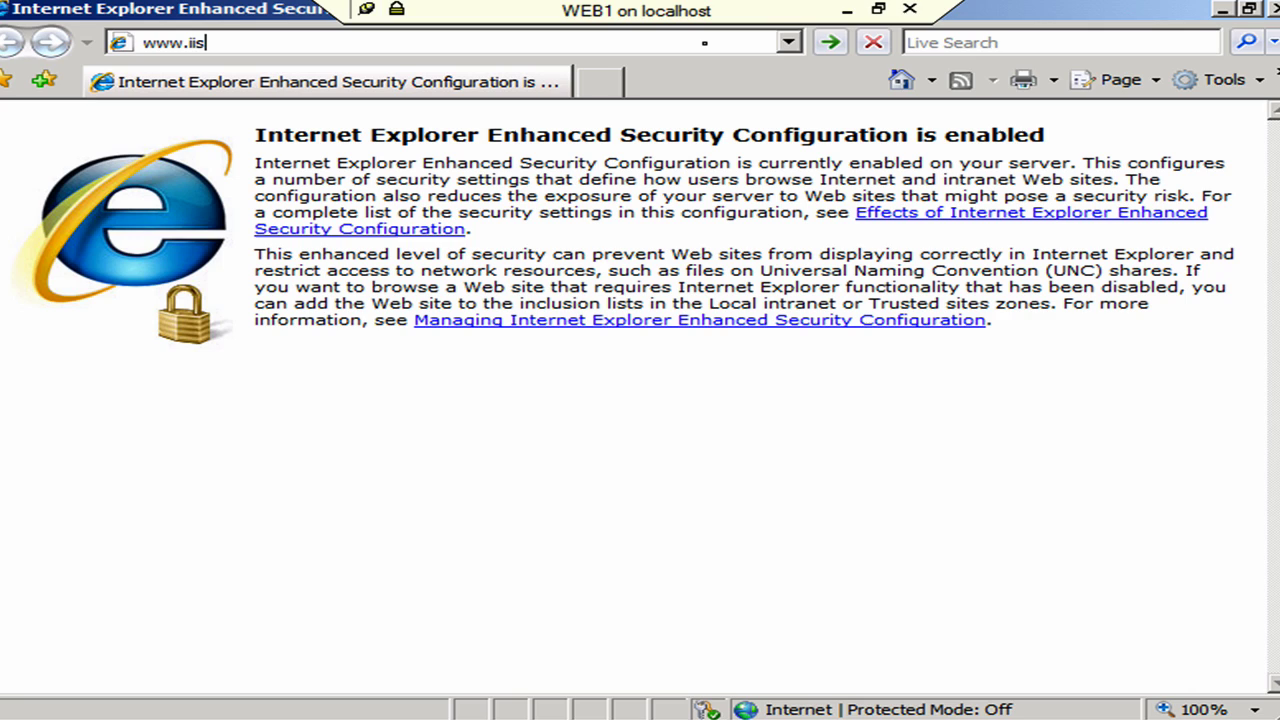
text(et)
key(Return)
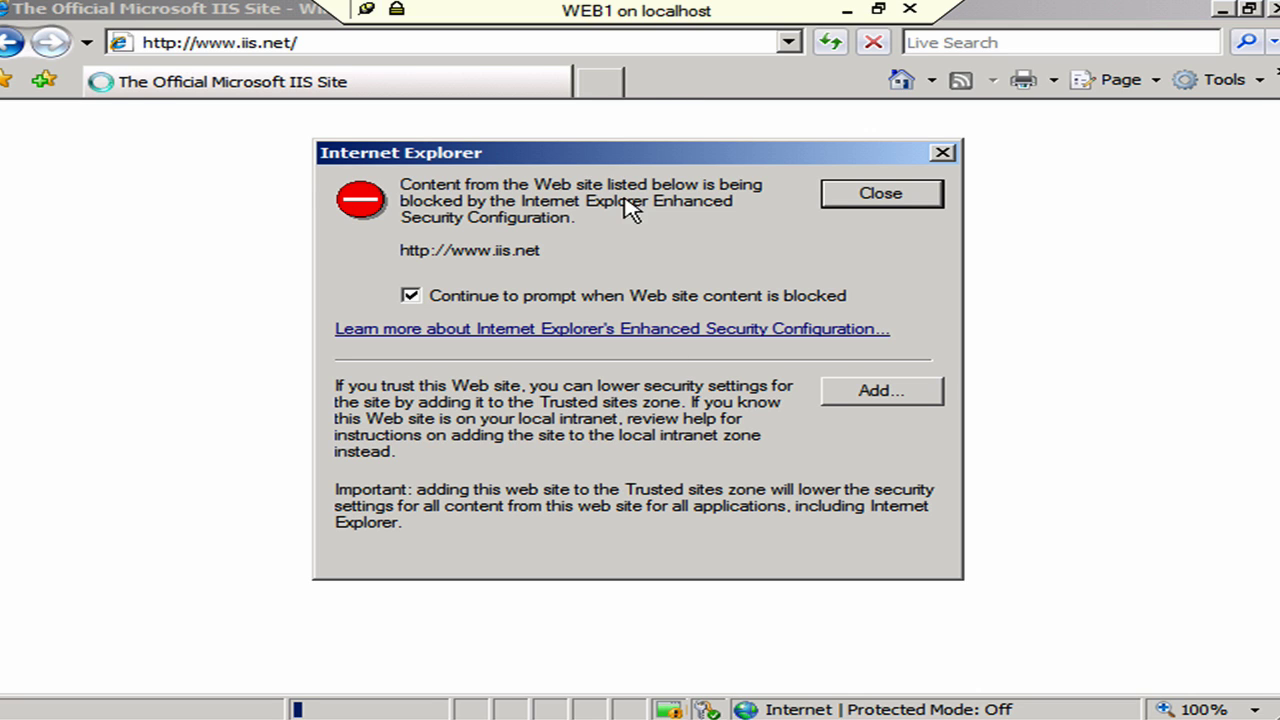
click(865, 391)
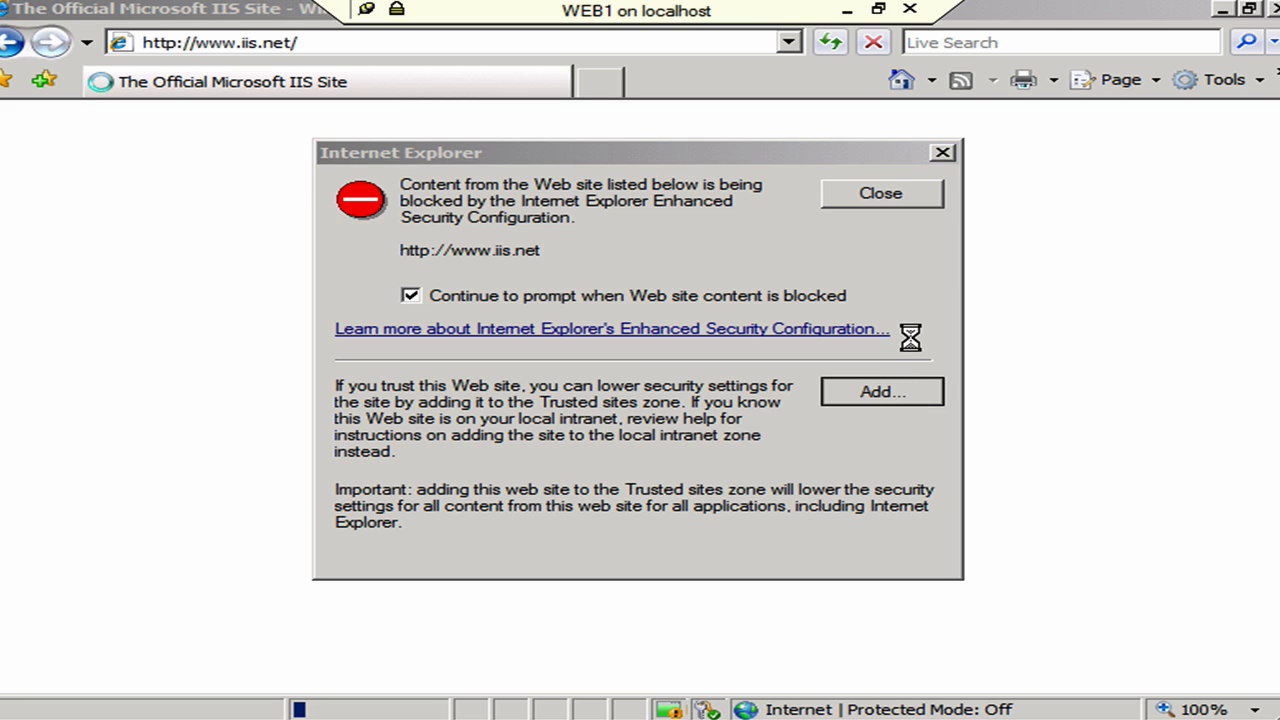
click(880, 322)
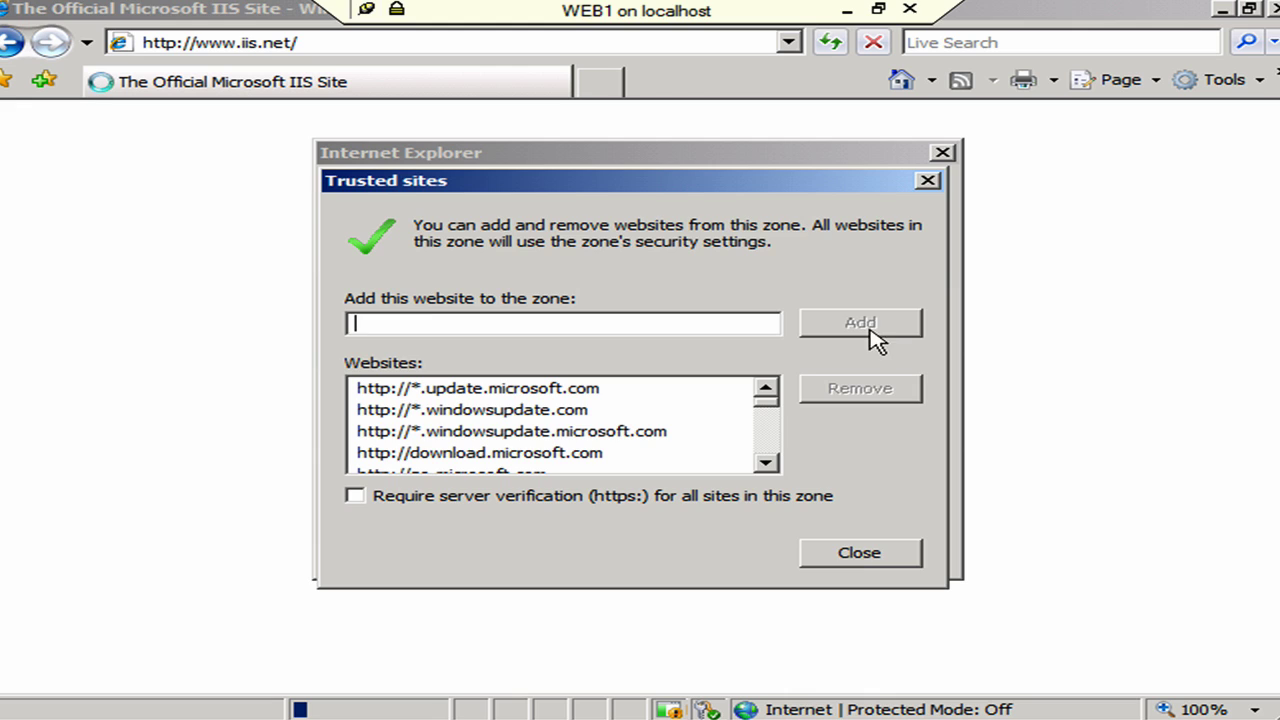
click(860, 553)
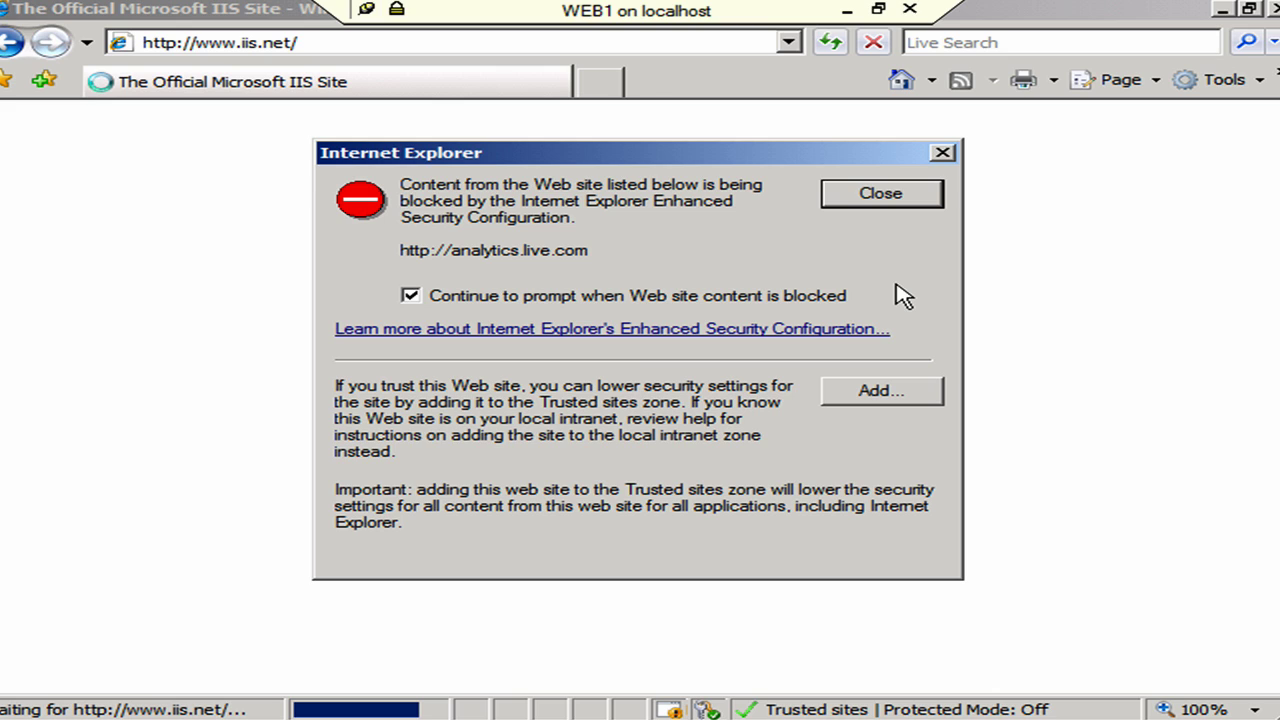
Dismiss all blocked-content prompts for analytics.live.com, mscommunities.com and ads.asp.net without trusting those sites.
click(888, 192)
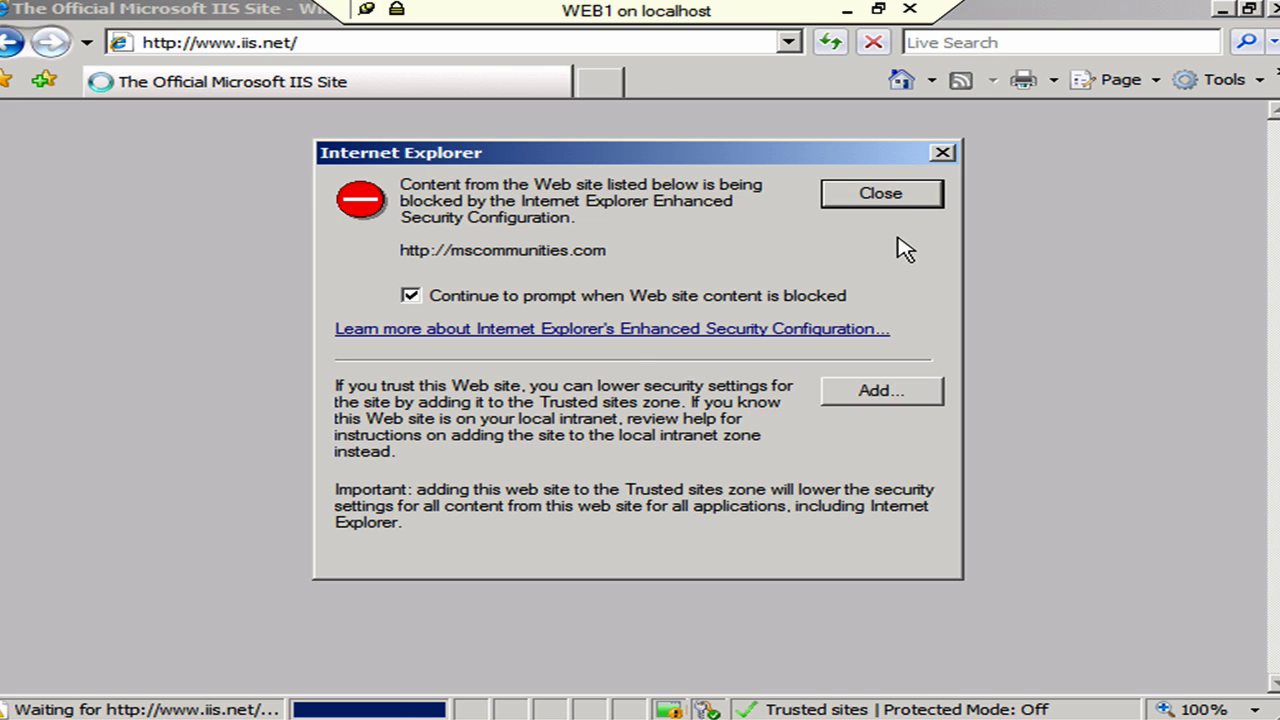
click(889, 198)
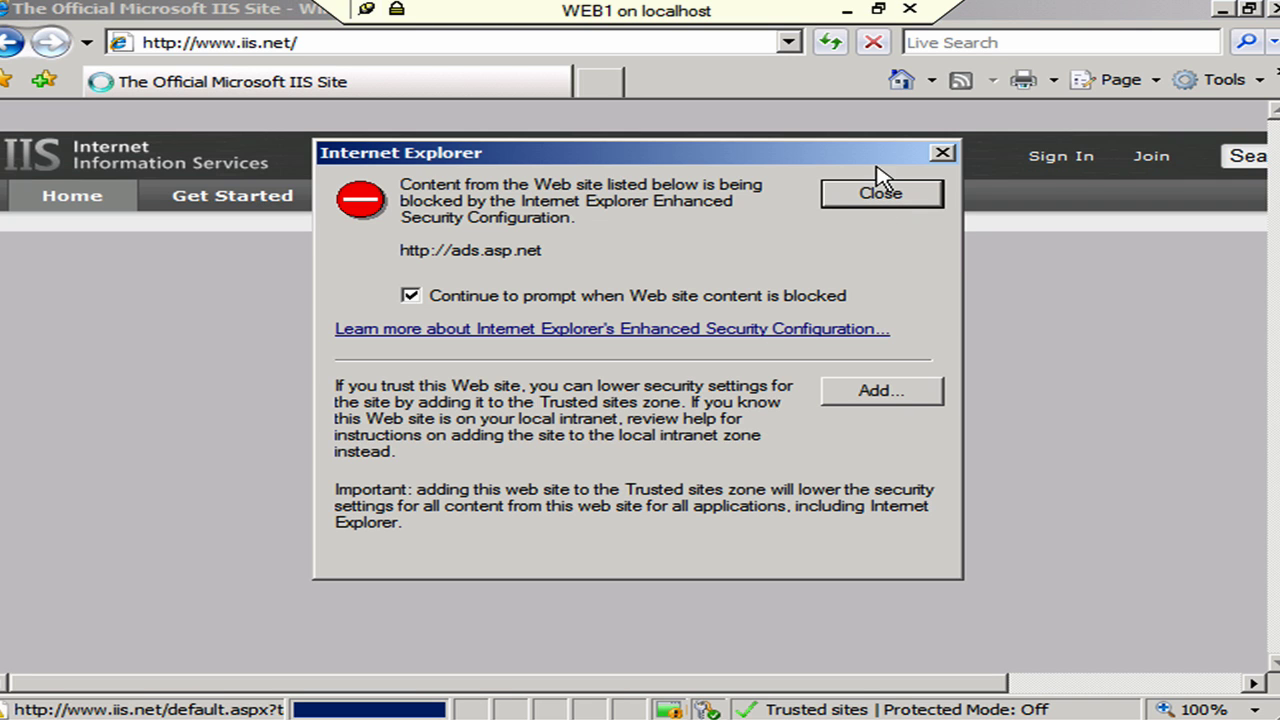
click(862, 195)
click(864, 197)
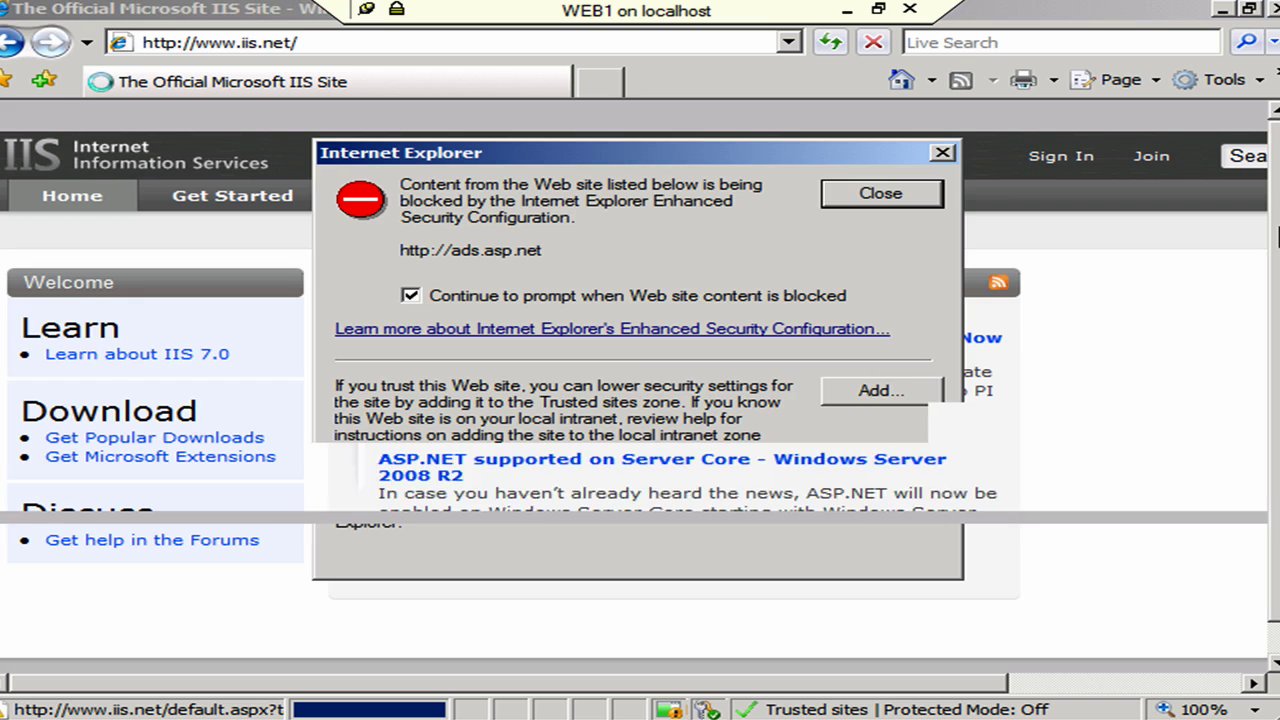
click(863, 197)
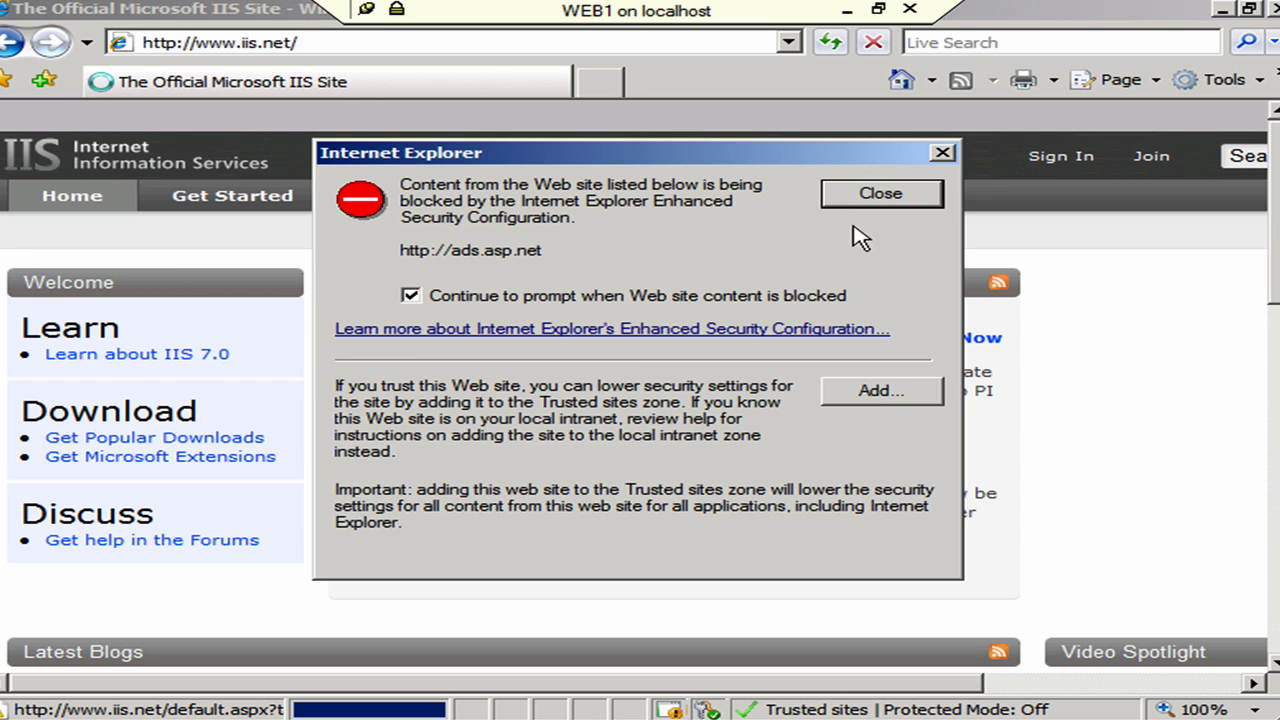
click(865, 197)
click(866, 198)
click(857, 195)
click(857, 196)
click(858, 198)
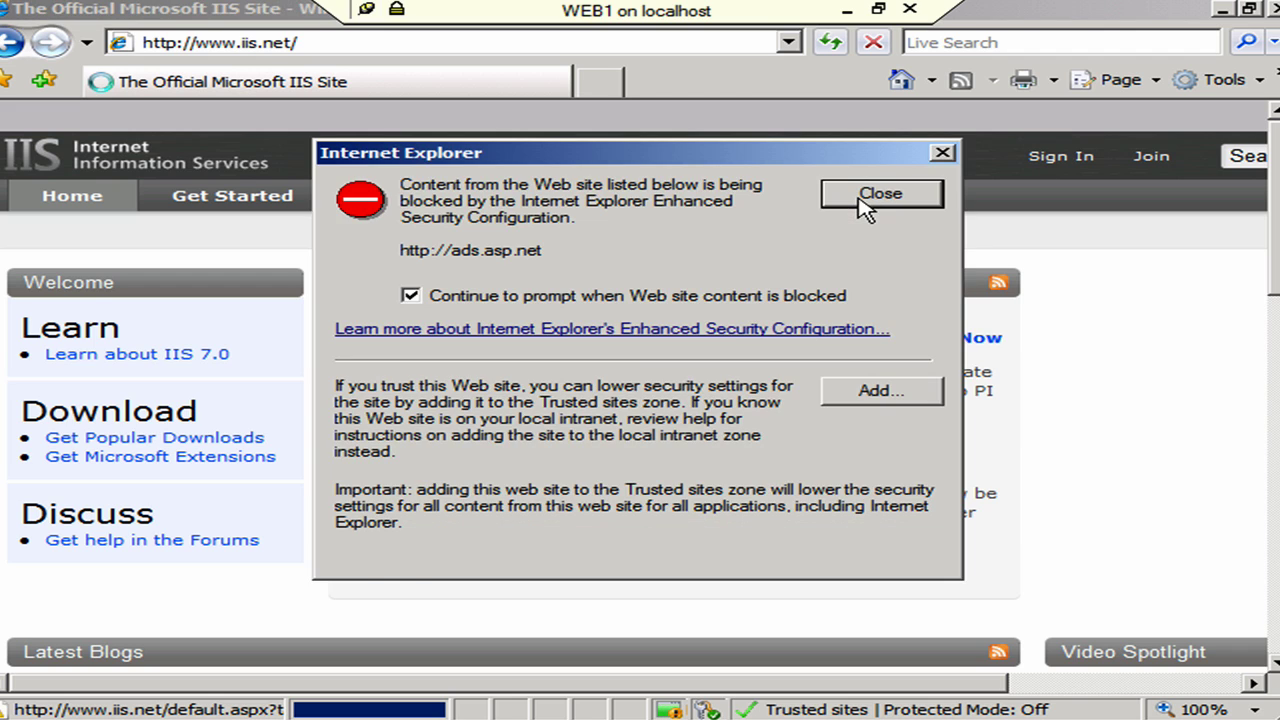
click(858, 198)
click(860, 198)
click(860, 200)
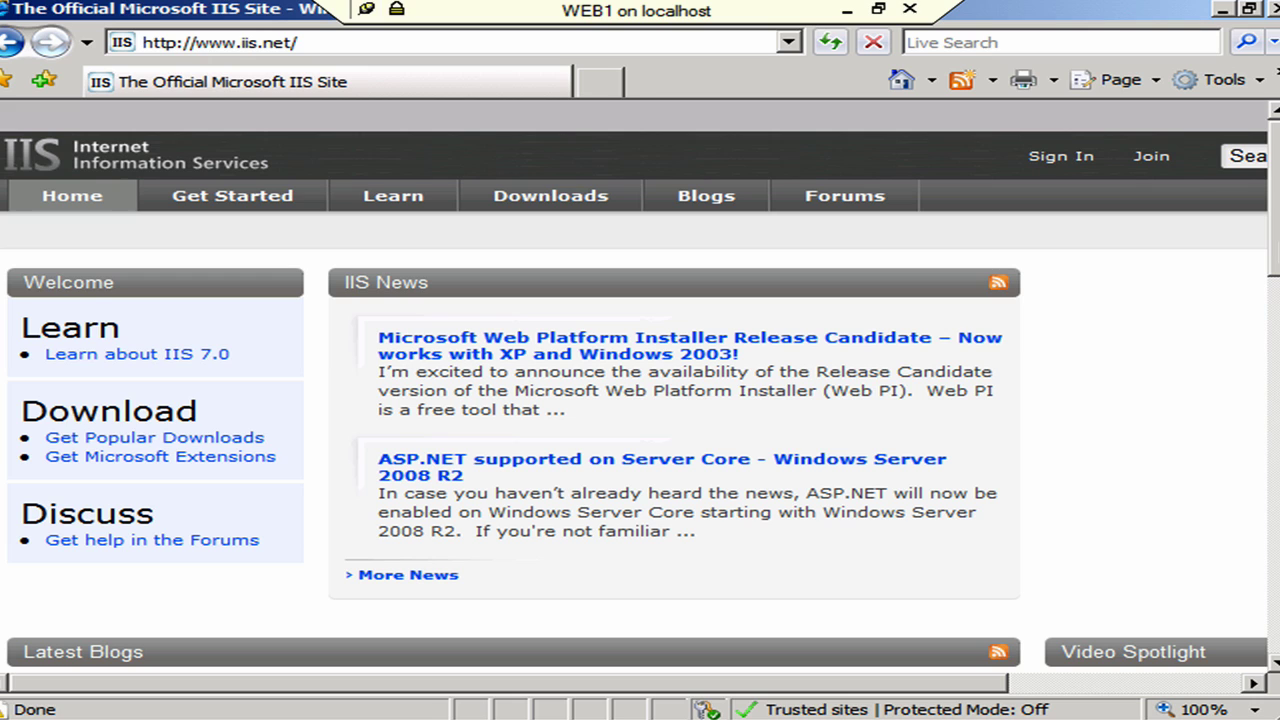
Open the popular downloads page from the IIS home page and dismiss its blocked-content prompts.
scroll(640, 387, down, 2)
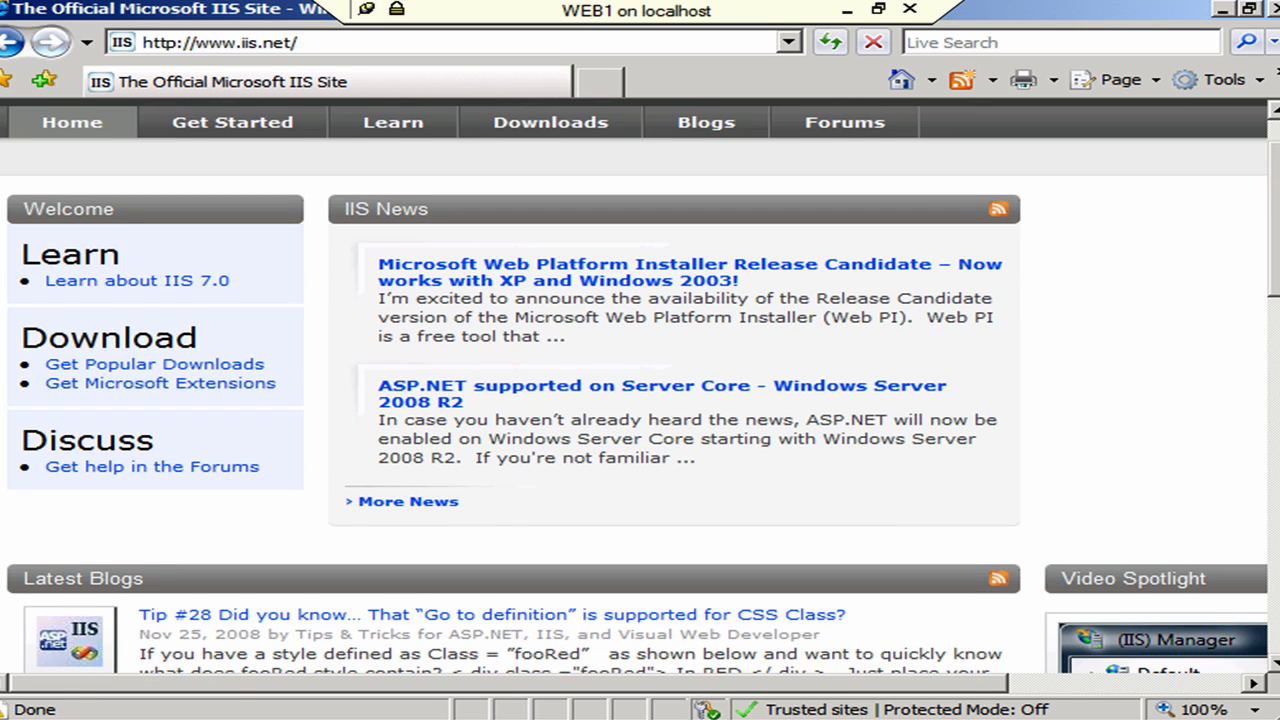
scroll(1206, 251, up, 1)
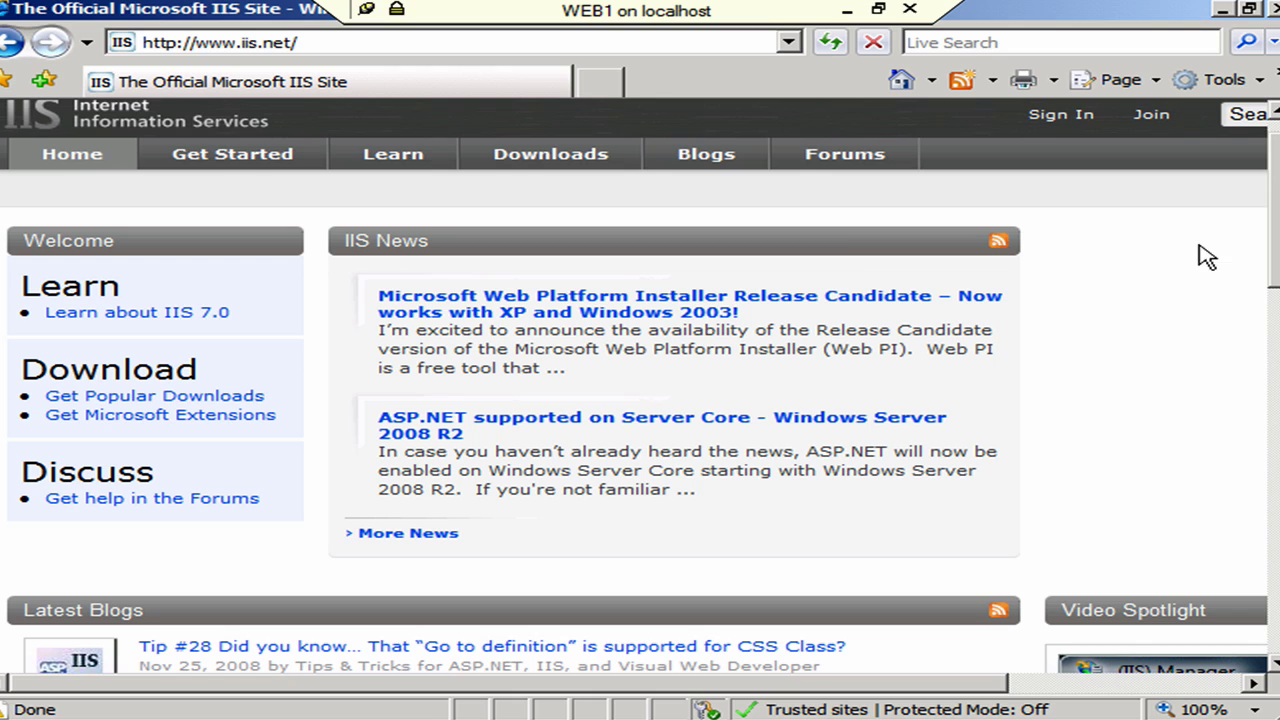
click(236, 400)
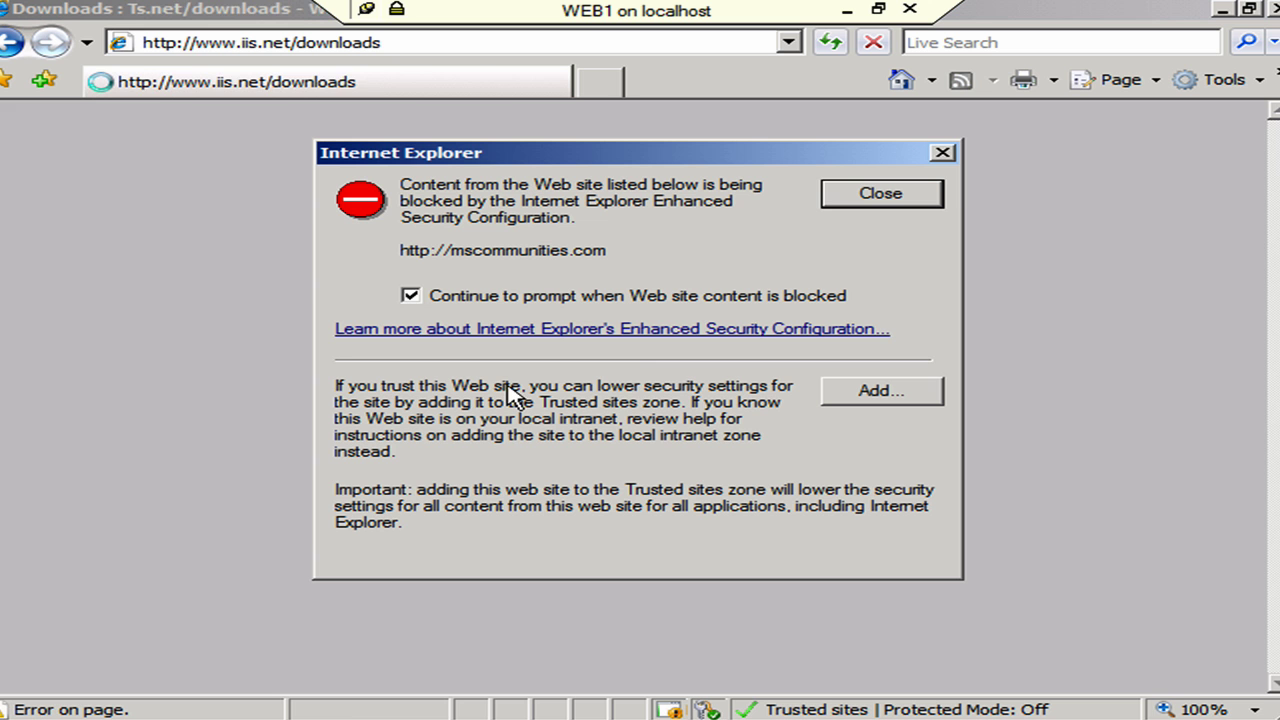
click(893, 200)
click(874, 192)
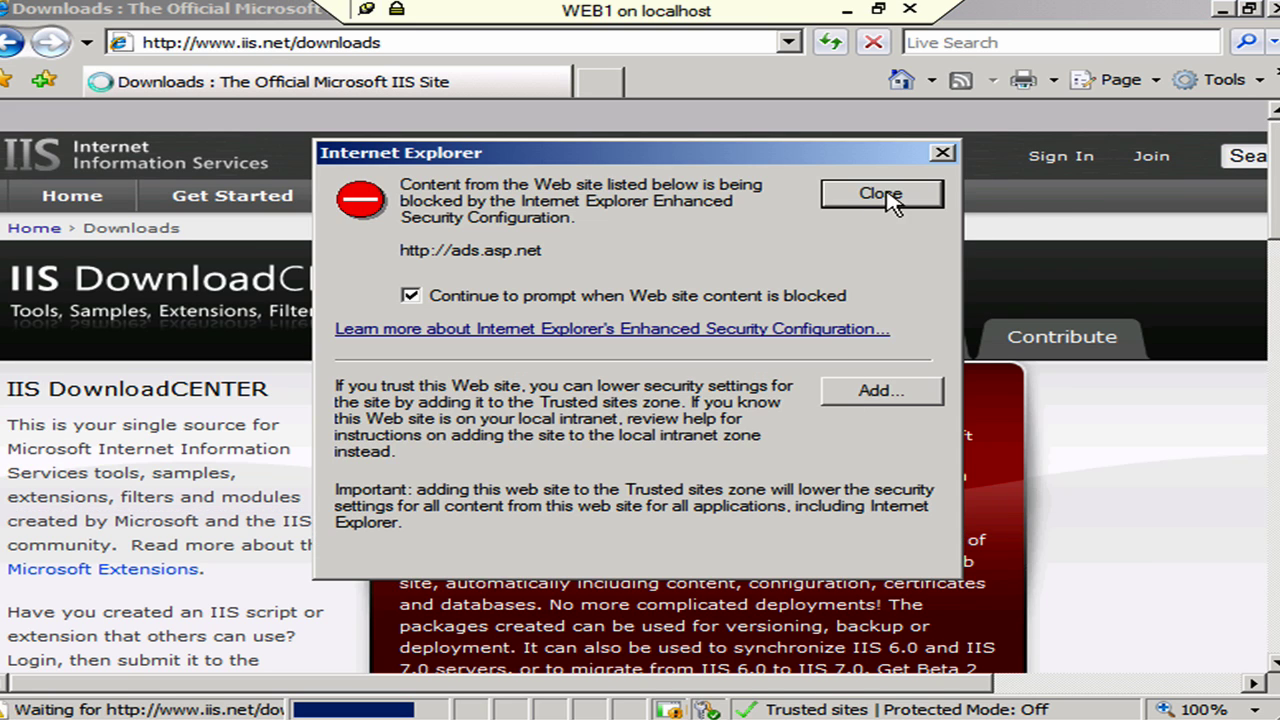
click(888, 198)
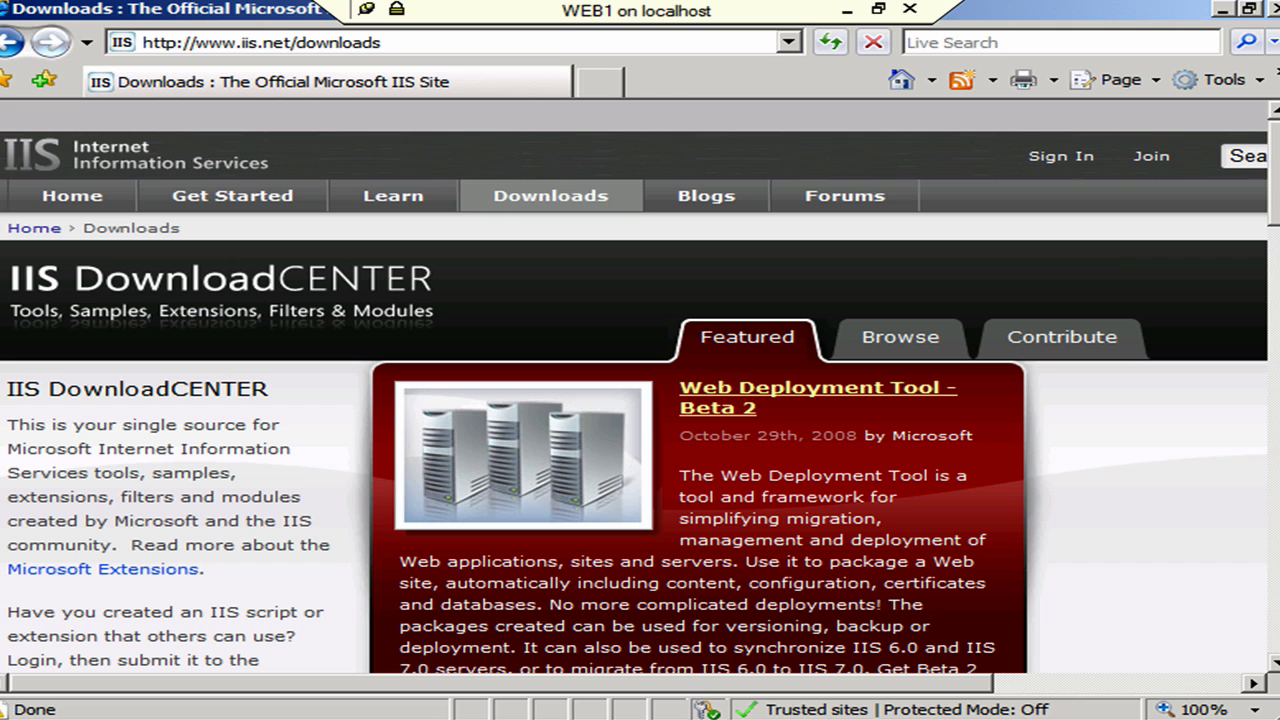
Open the Microsoft FTP Publishing Service for IIS 7.0 (x86) download page and dismiss its blocked-content prompts without trusting those sites.
drag(1275, 217, 1266, 400)
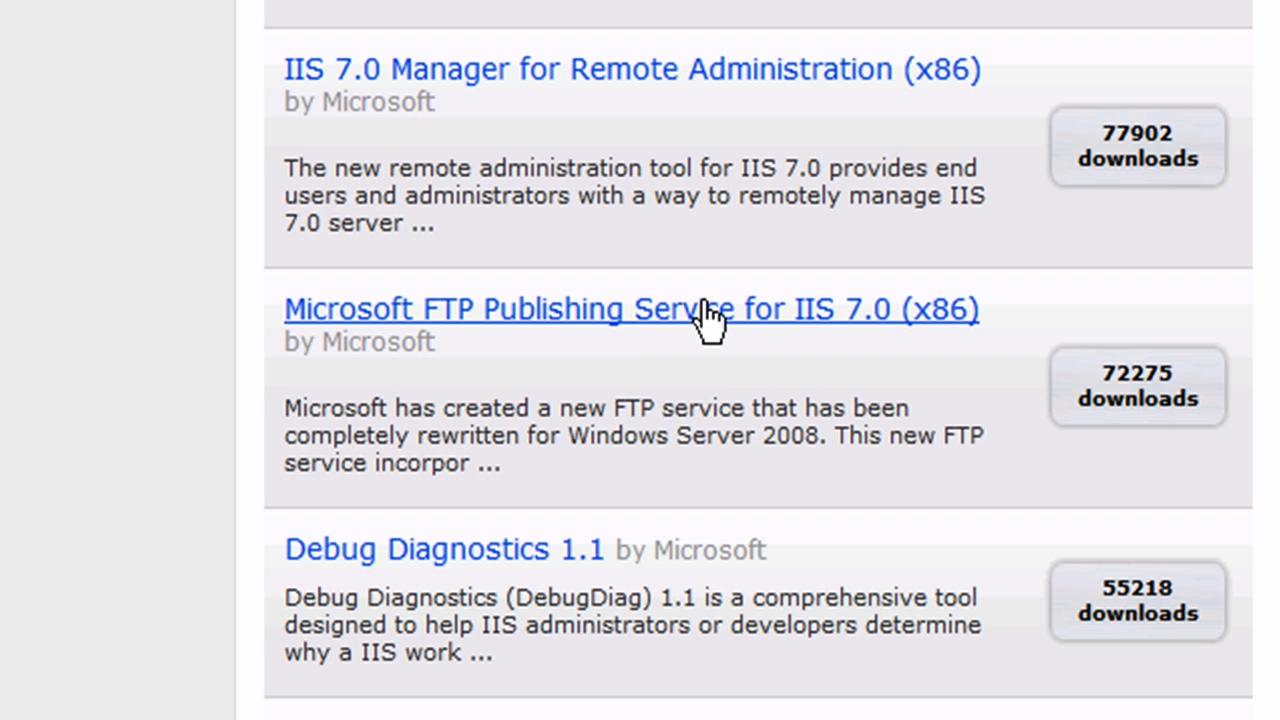
click(637, 320)
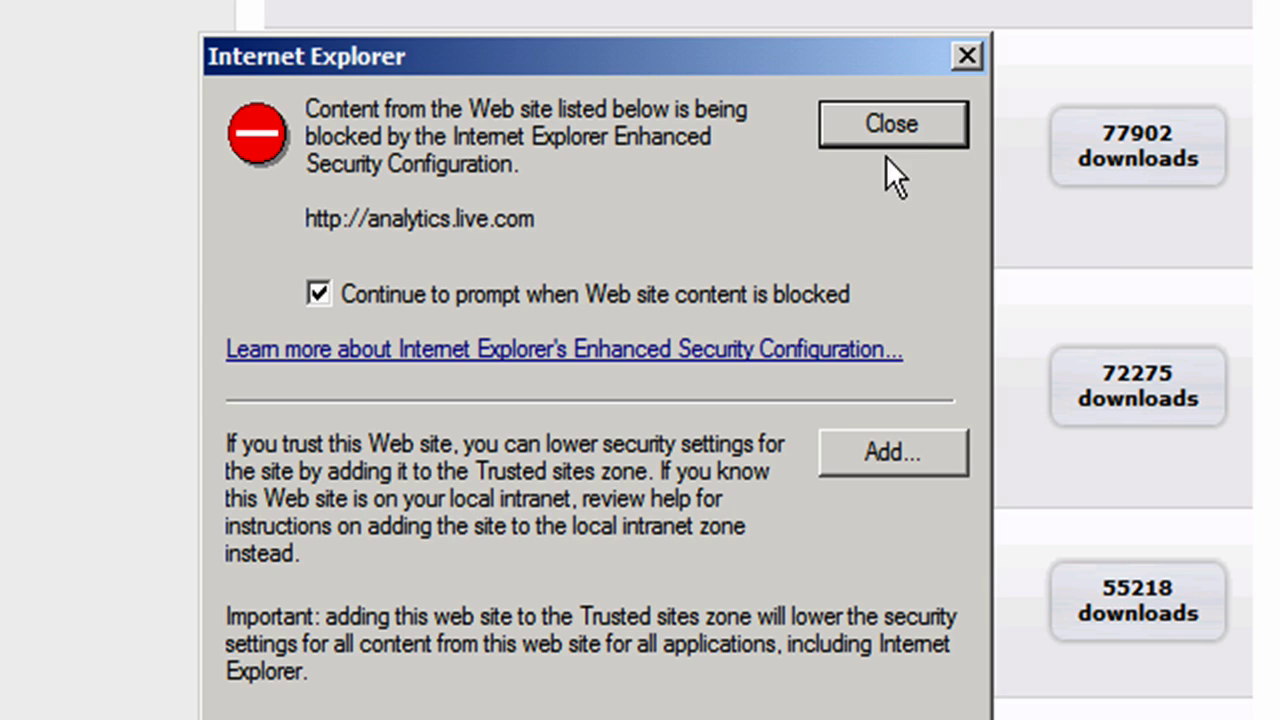
click(891, 125)
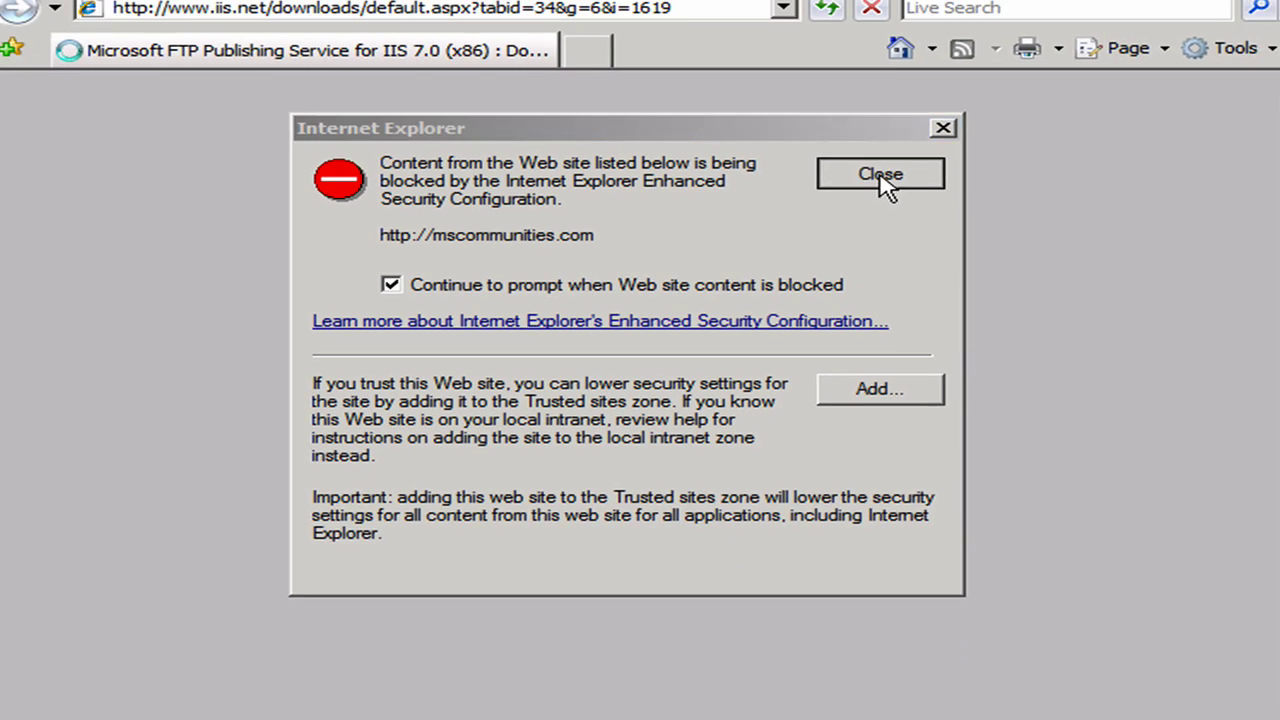
click(885, 185)
click(885, 184)
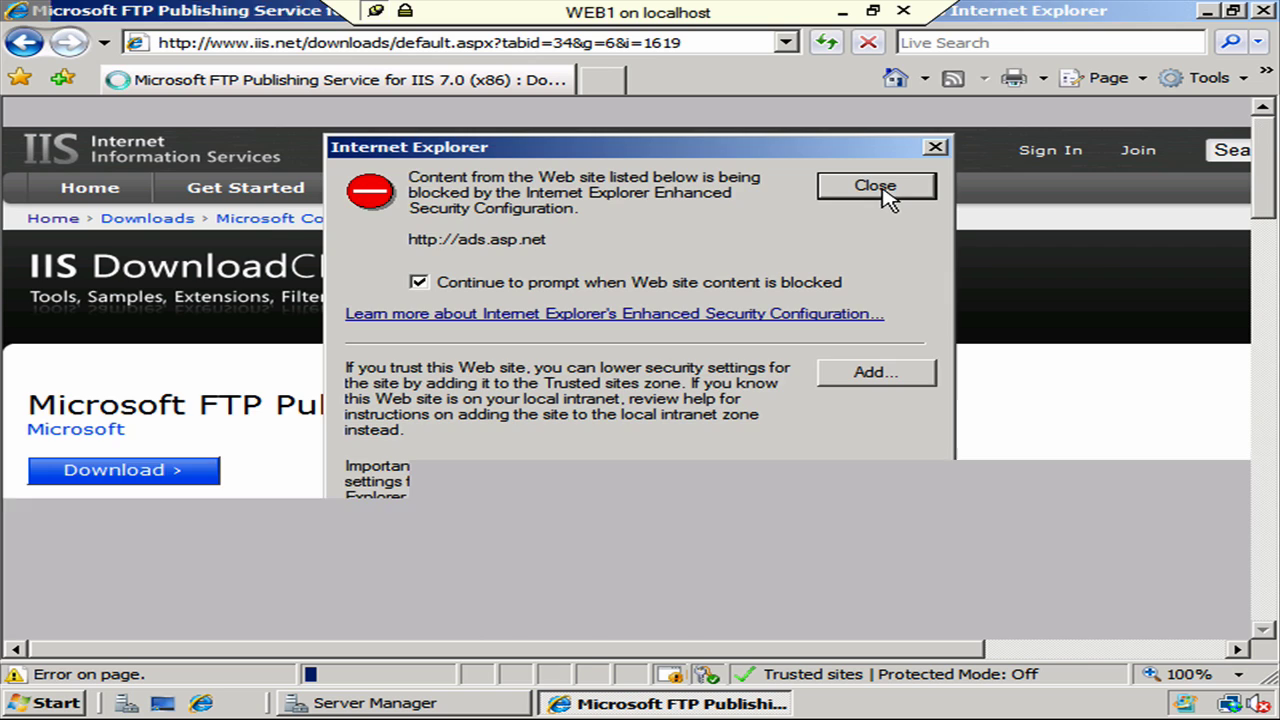
click(878, 195)
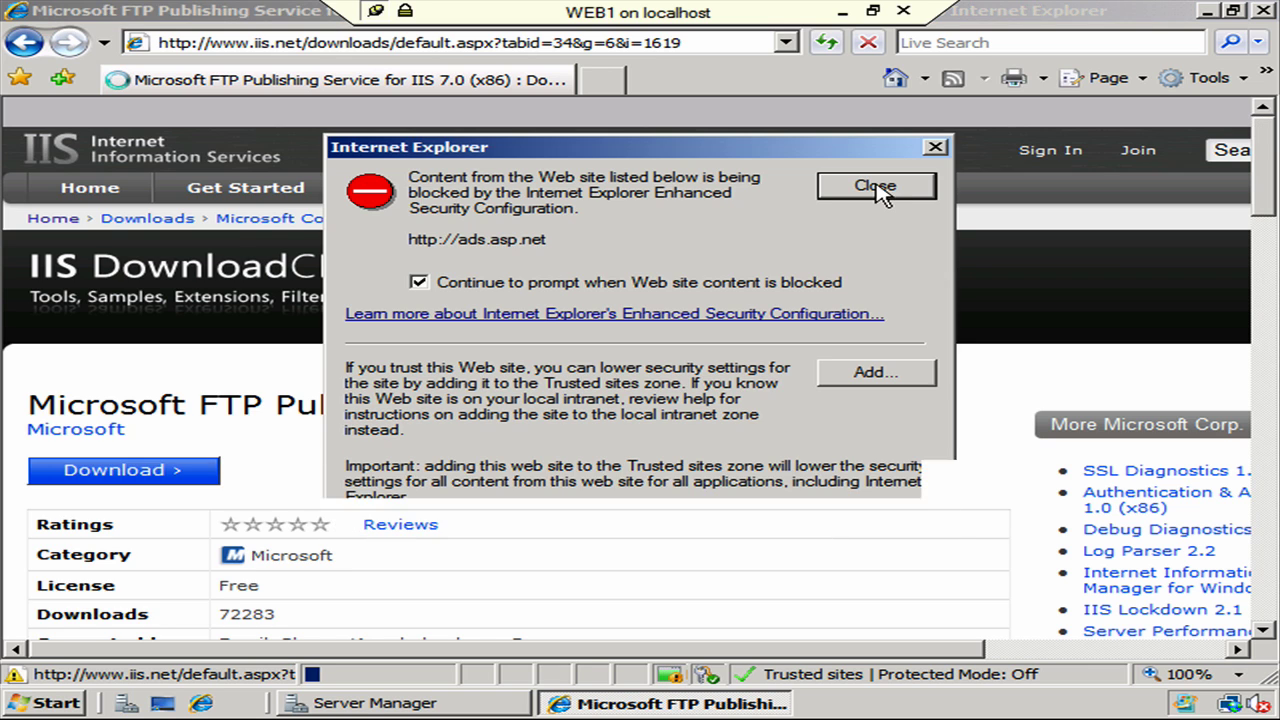
click(860, 189)
click(880, 198)
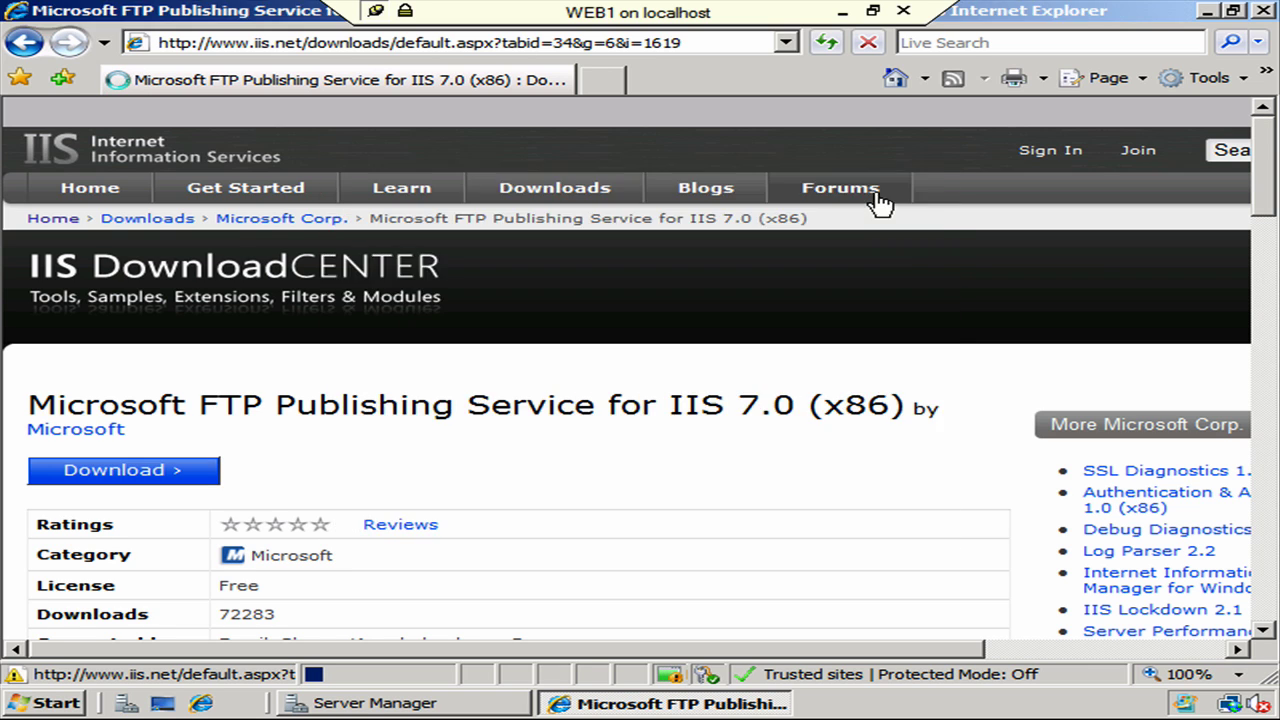
click(877, 189)
click(872, 190)
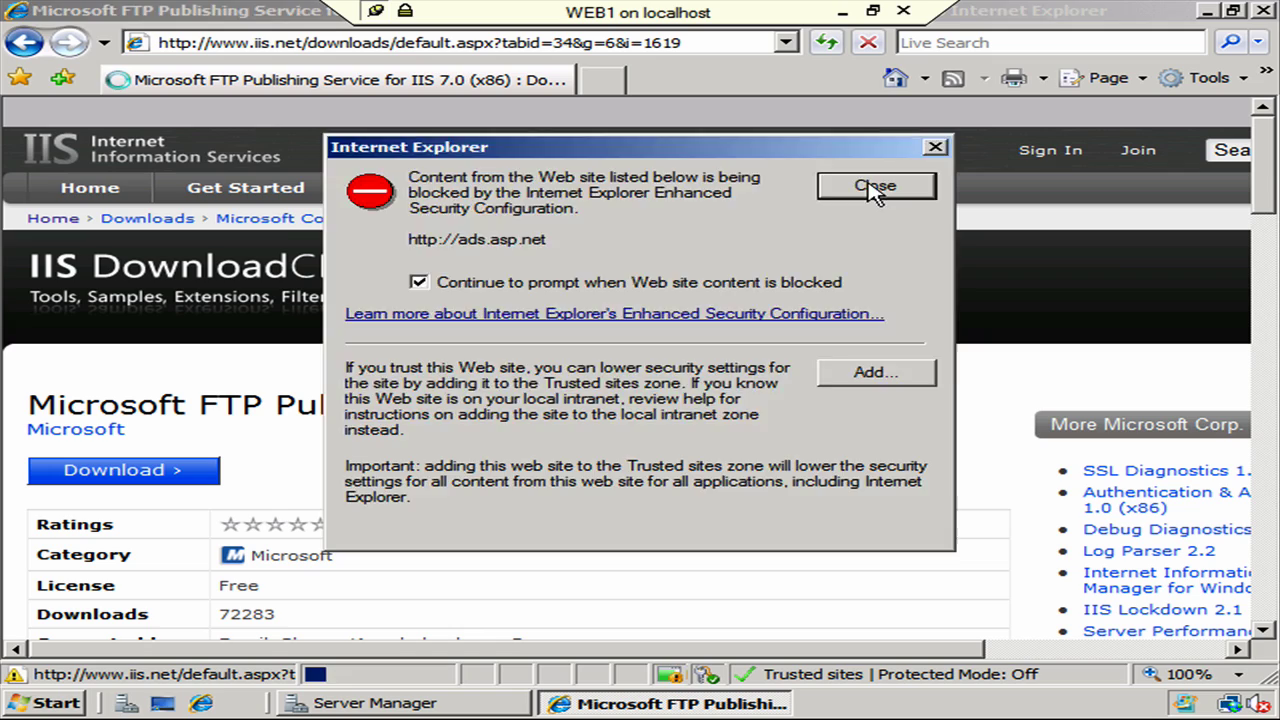
Follow the 64-bit version link in the page's Overview section and dismiss all blocked-content prompts on the x64 download page.
drag(1262, 200, 1268, 296)
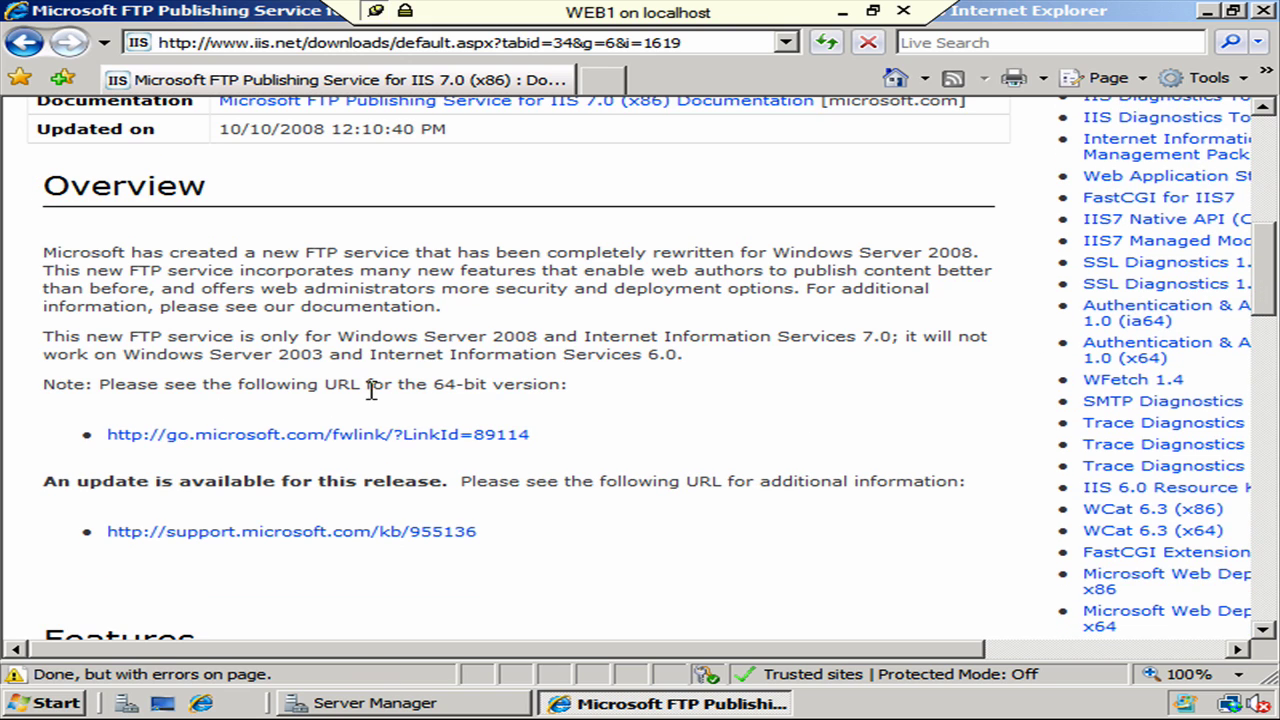
click(363, 445)
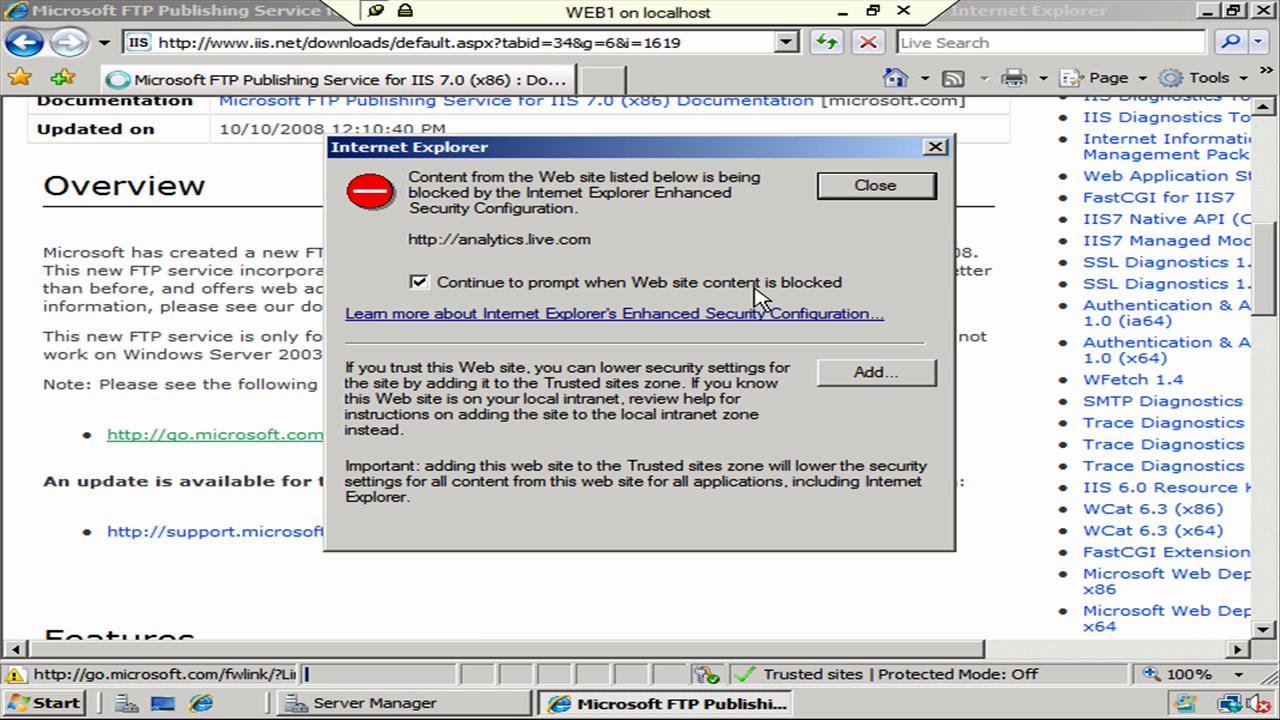
click(868, 190)
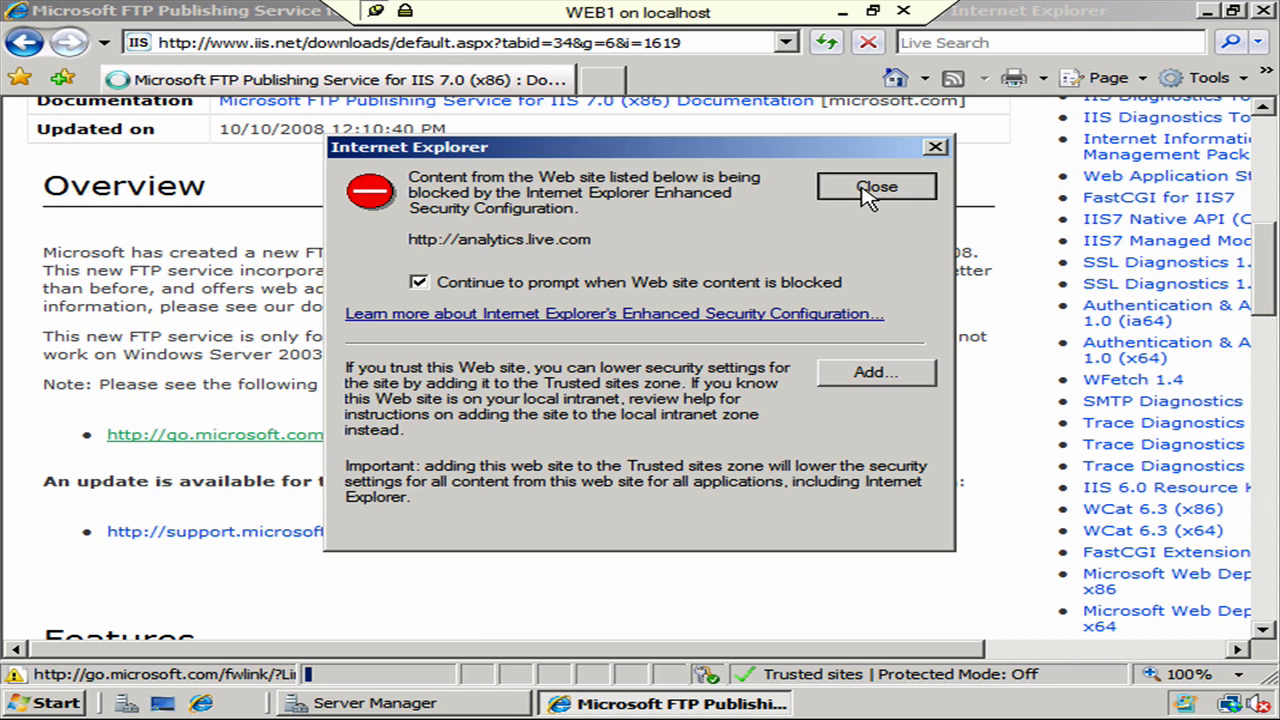
click(866, 190)
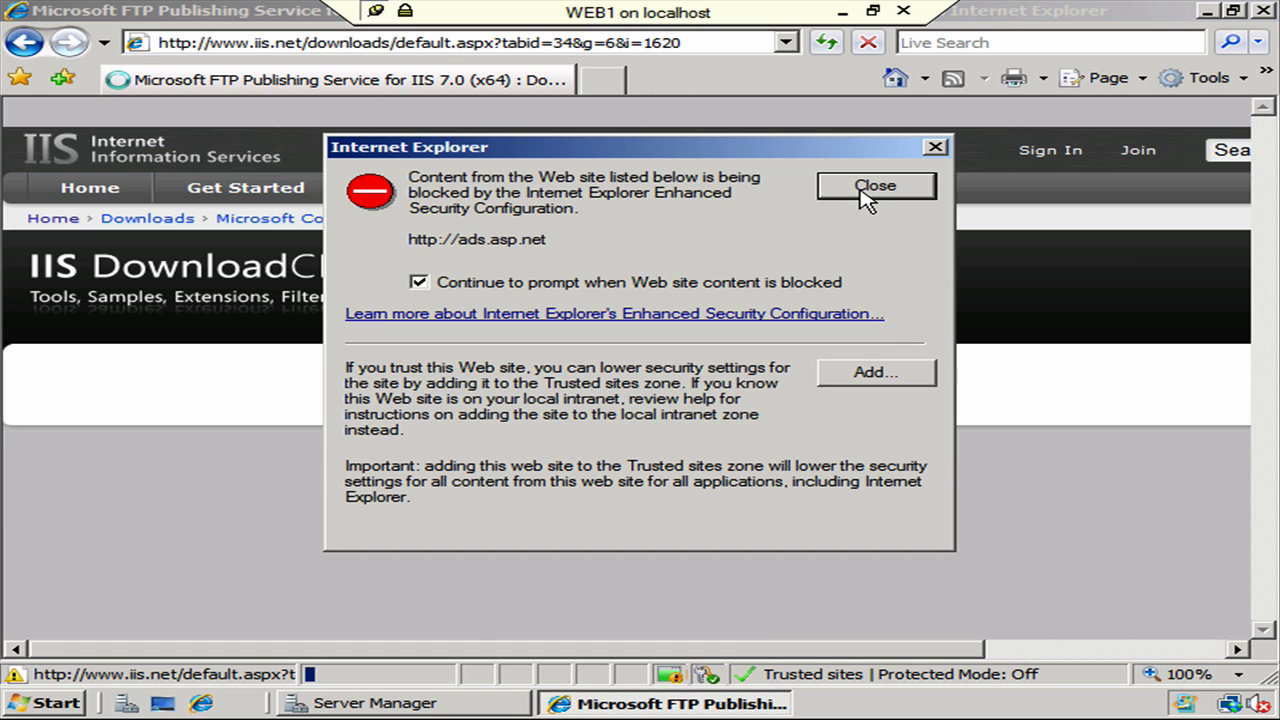
click(866, 190)
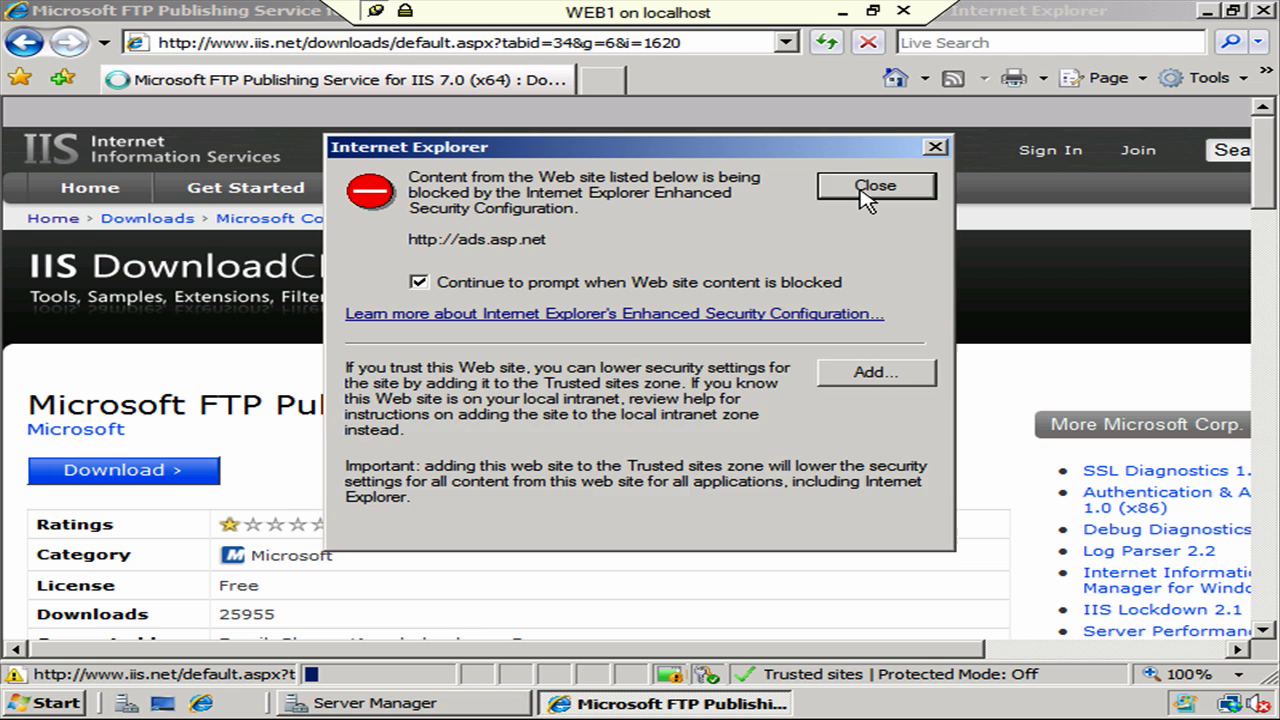
click(866, 190)
click(866, 192)
click(866, 192)
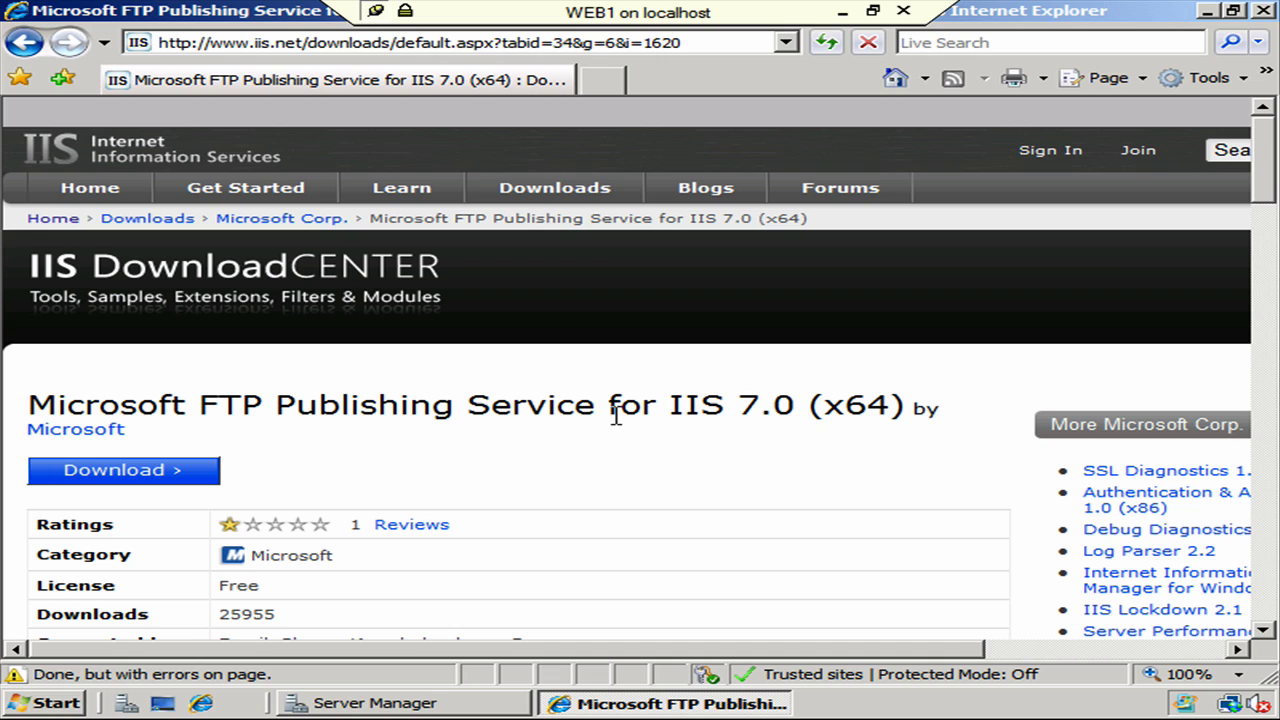
Download ftp7_x64_rtw.msi, saving it to the Desktop under its default name, and close the download dialog.
click(158, 476)
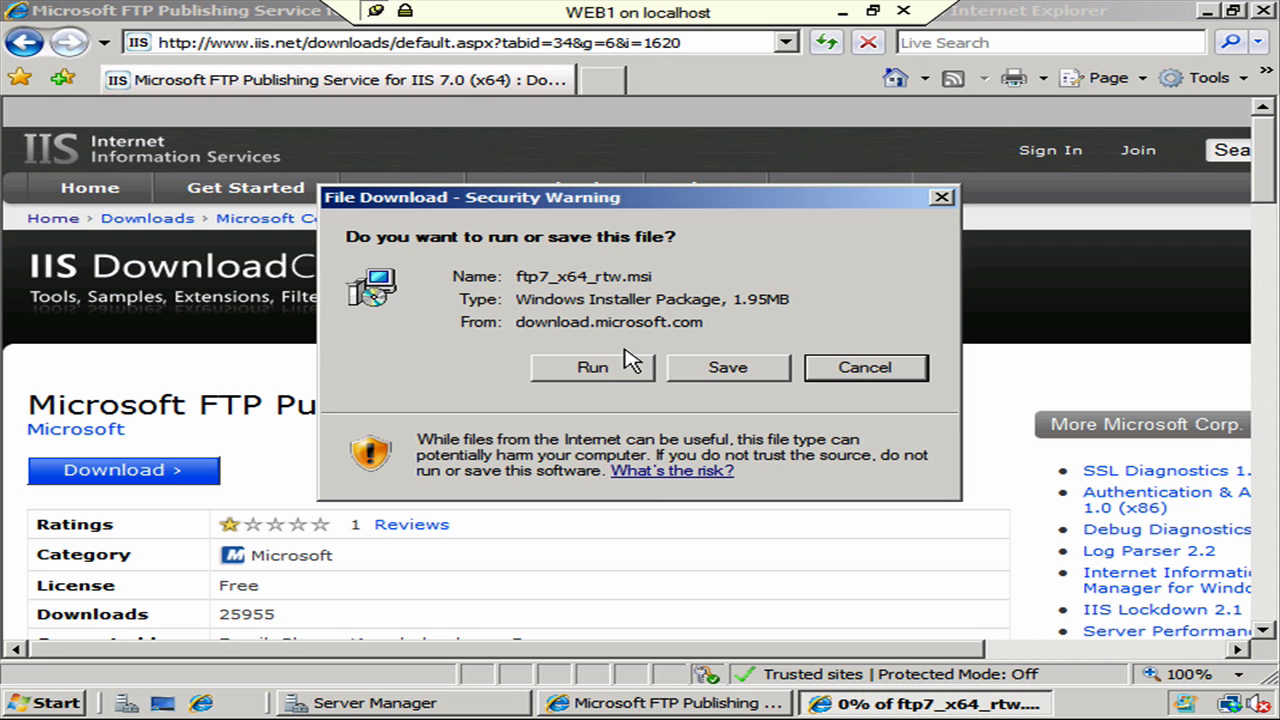
click(740, 370)
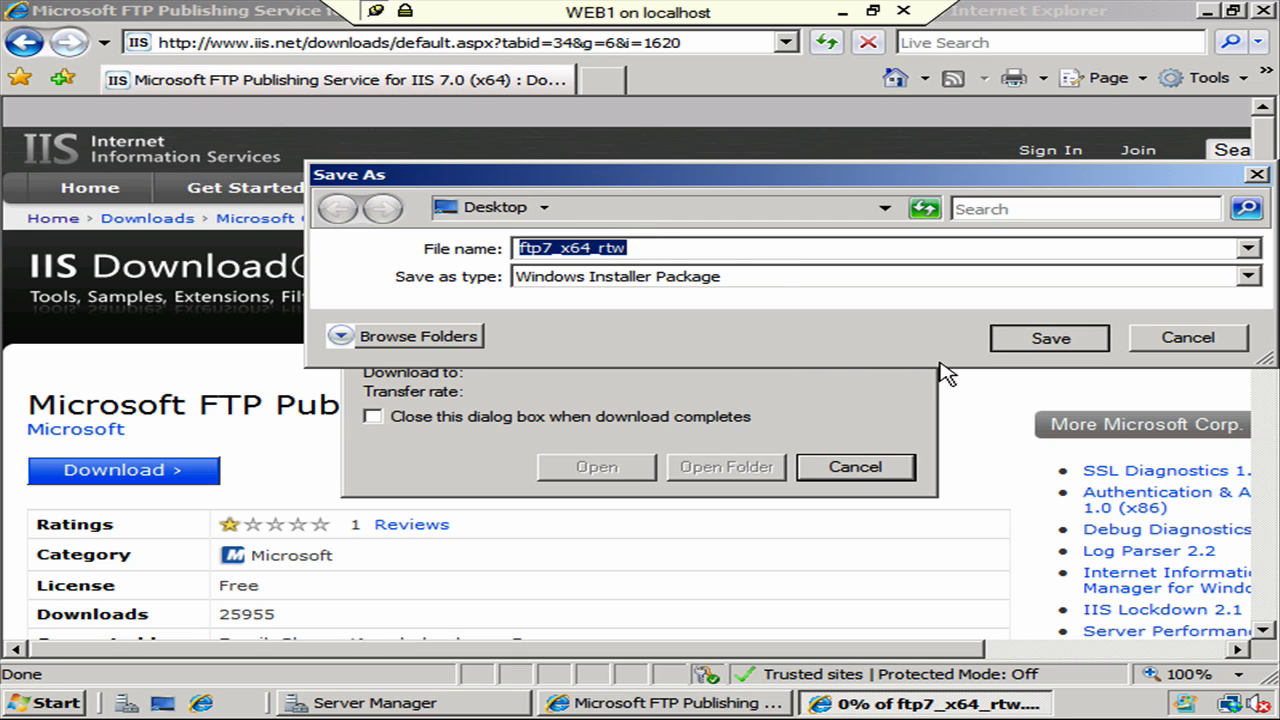
key(Return)
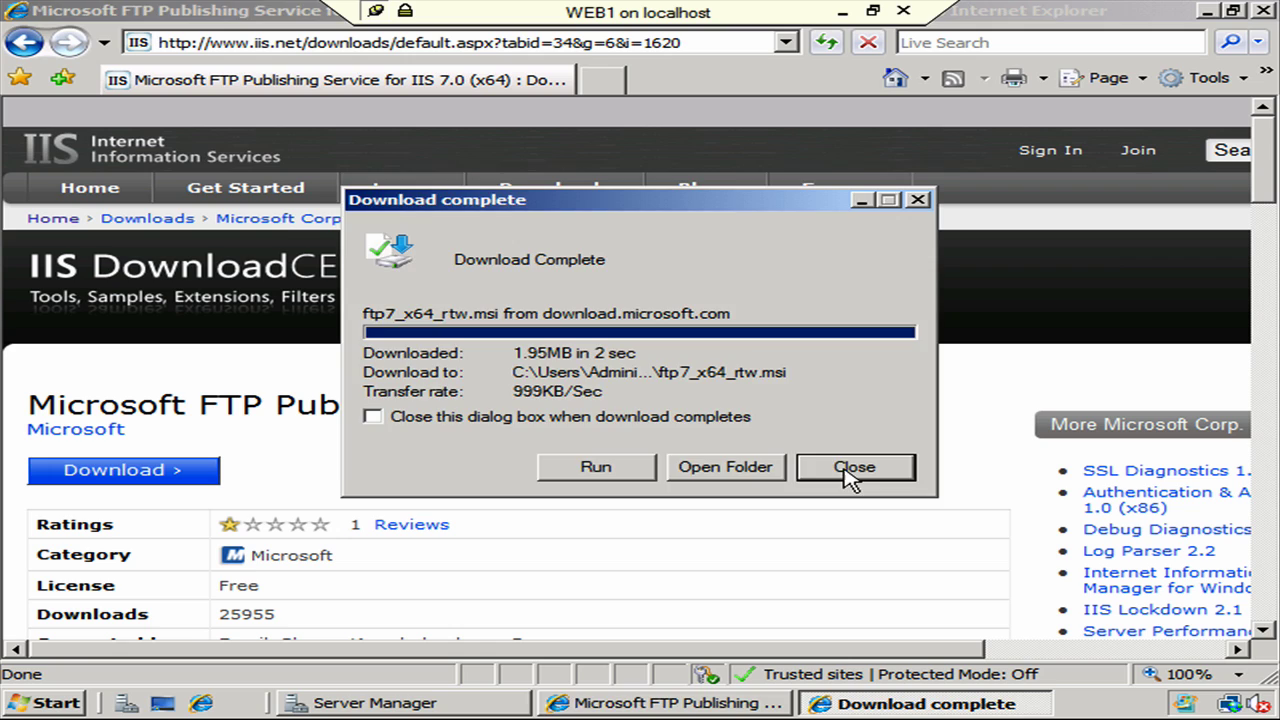
click(854, 467)
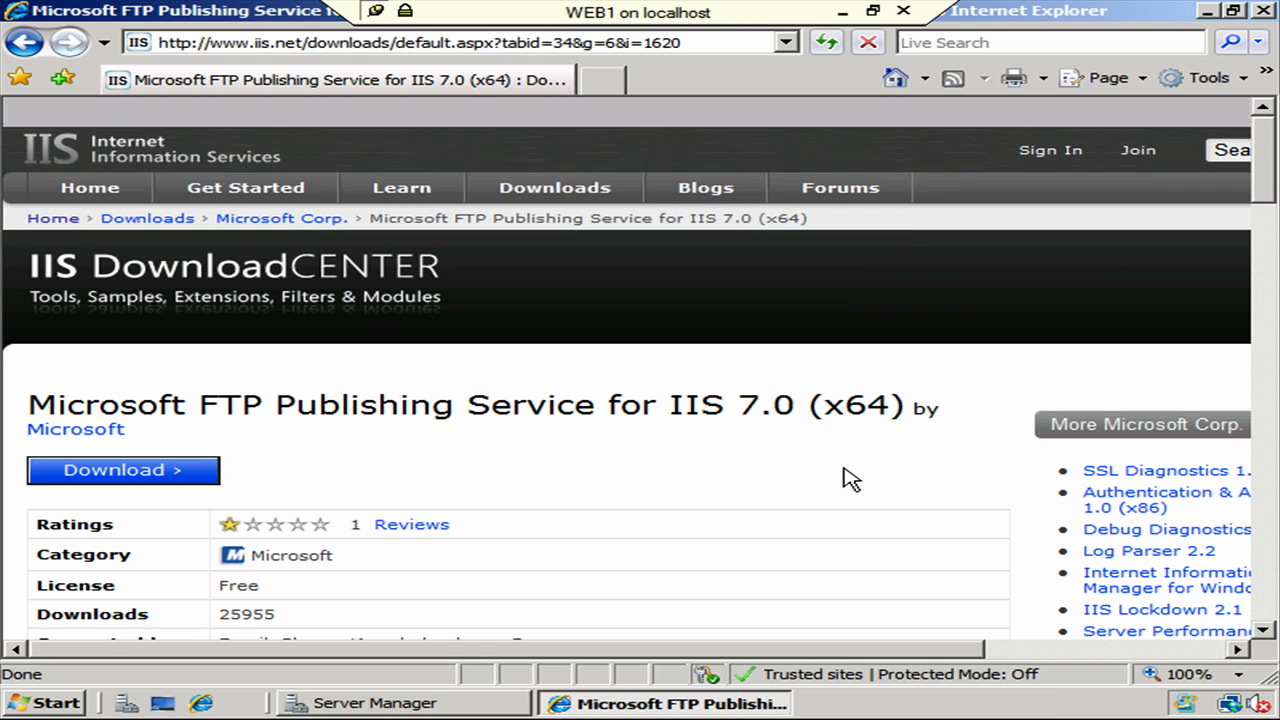
Close the browser, then close the role service removal results and restart the server to finish the removal.
click(1263, 10)
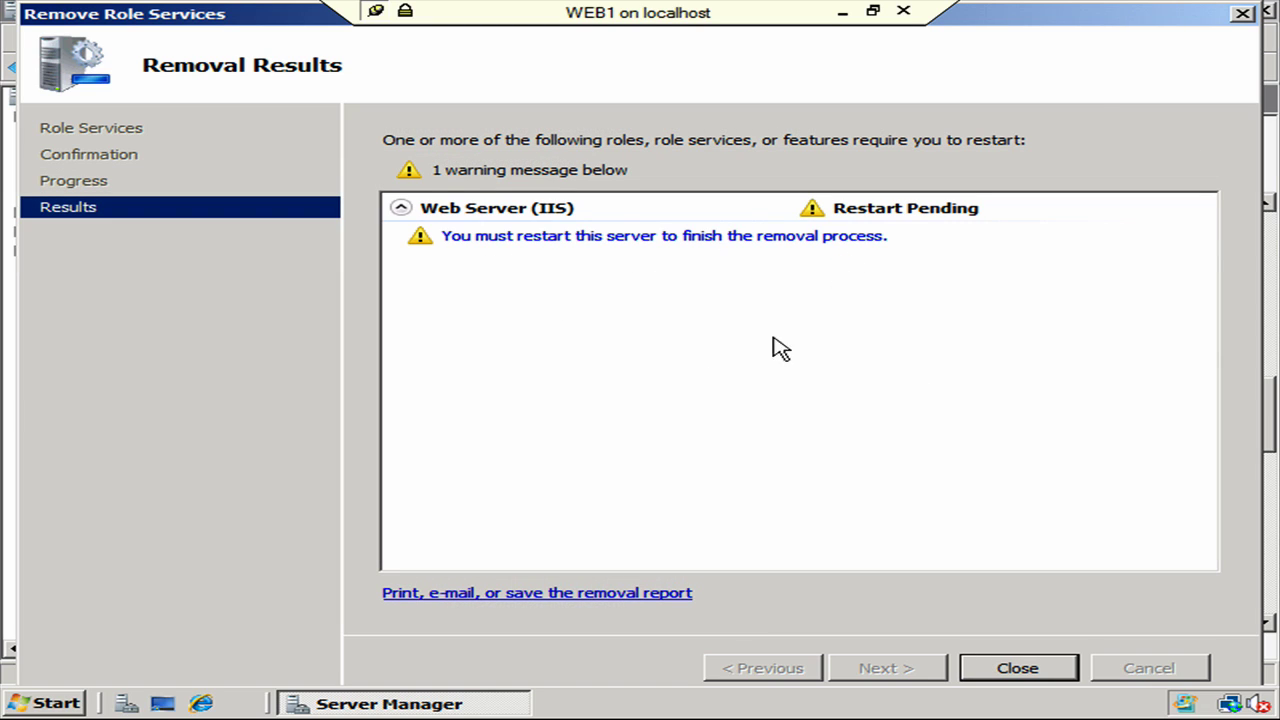
click(1012, 670)
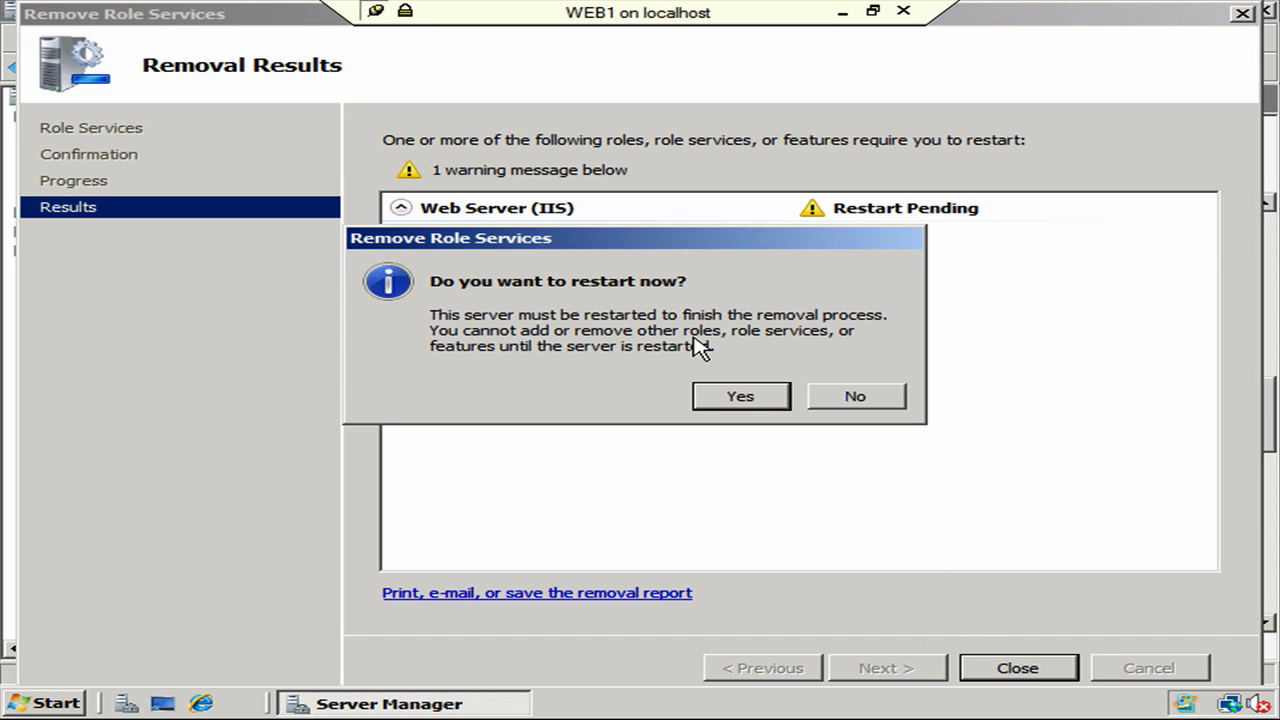
click(748, 404)
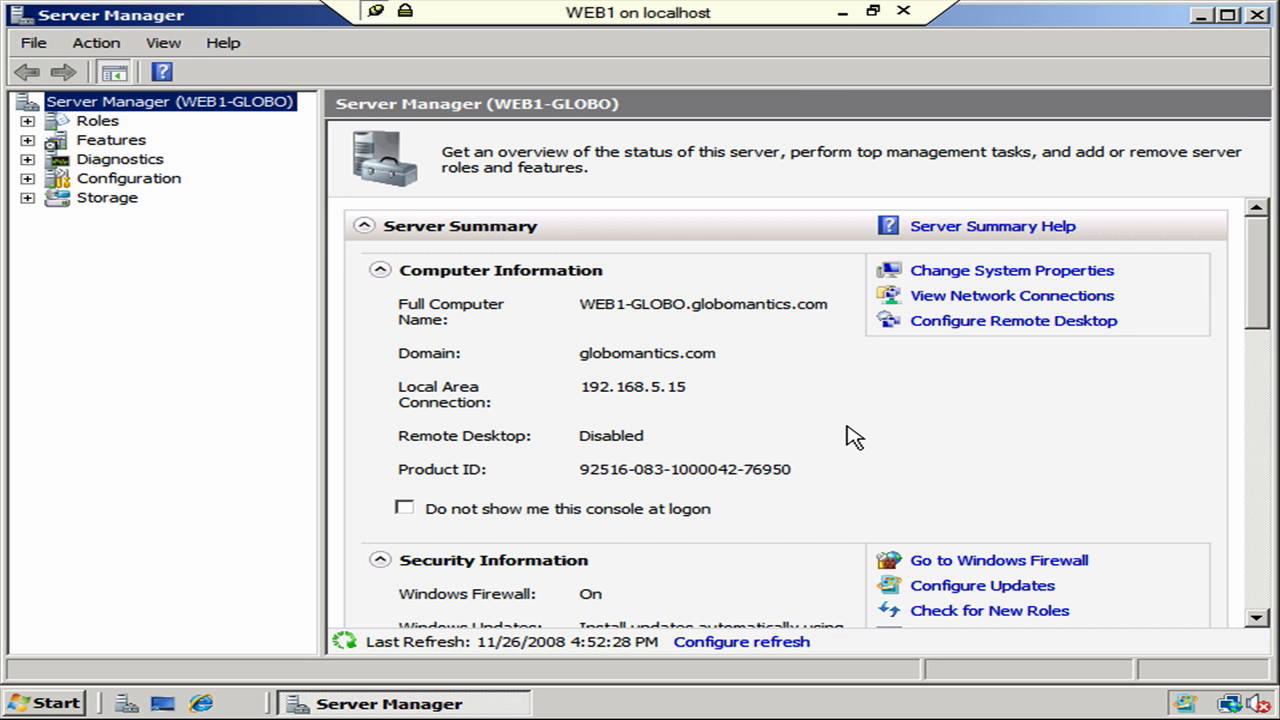
Launch the ftp7_x64_rtw installer from the desktop and accept the license agreement in the setup wizard.
click(1199, 16)
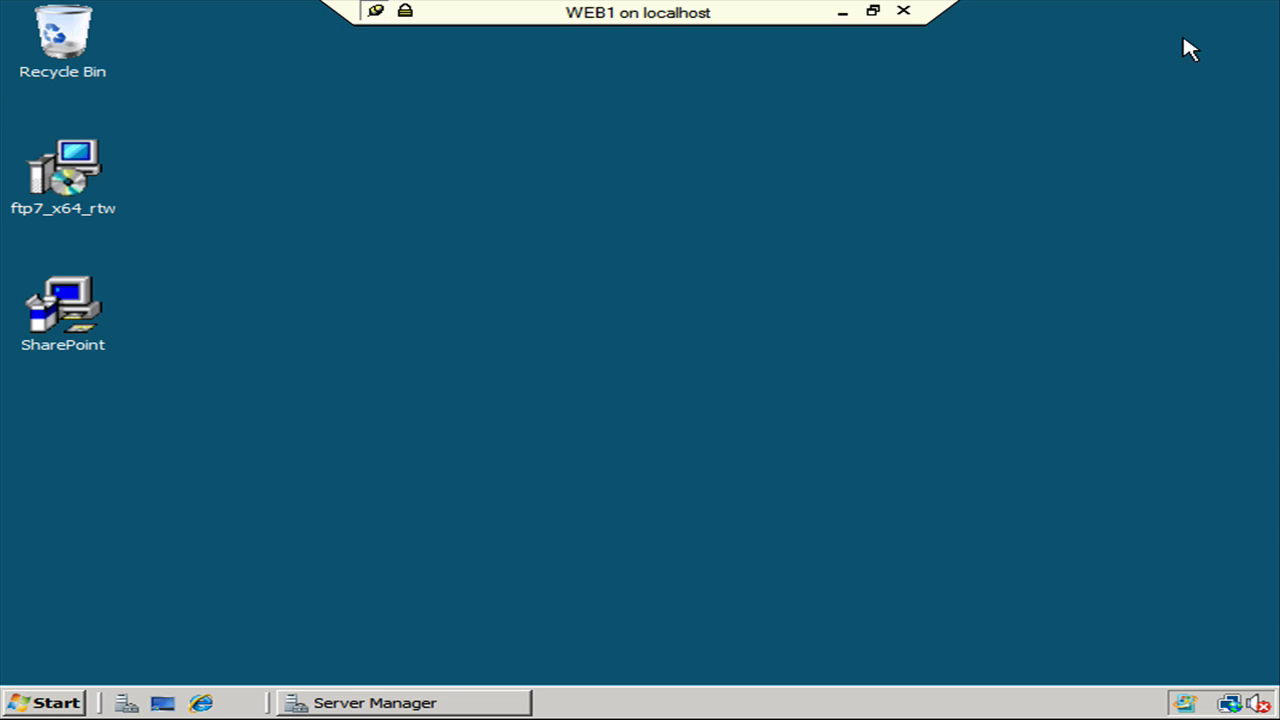
click(68, 181)
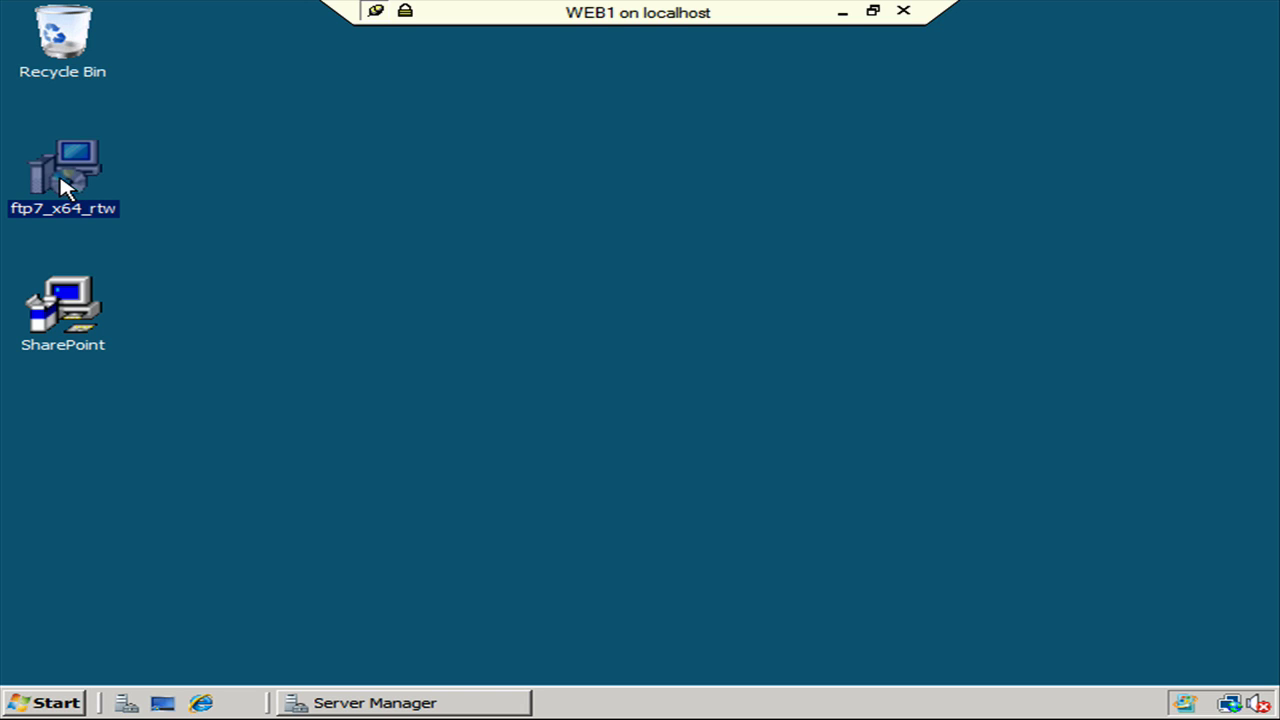
double_click(63, 187)
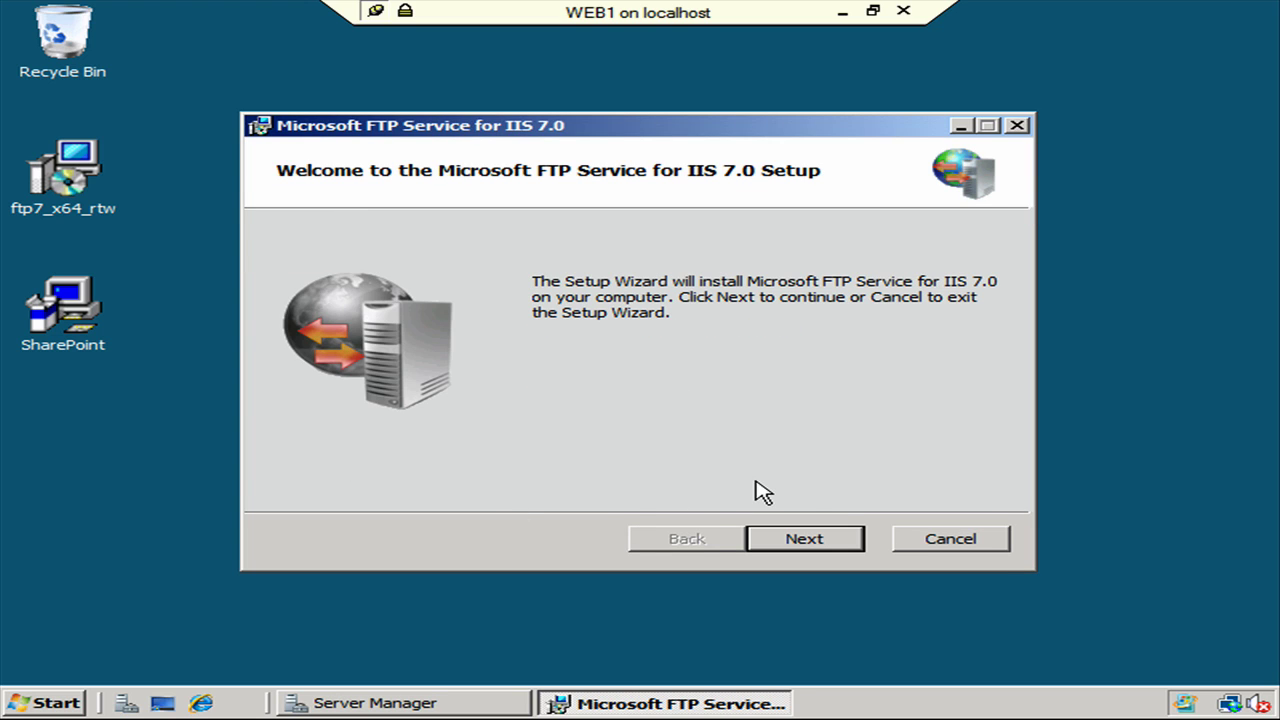
click(823, 545)
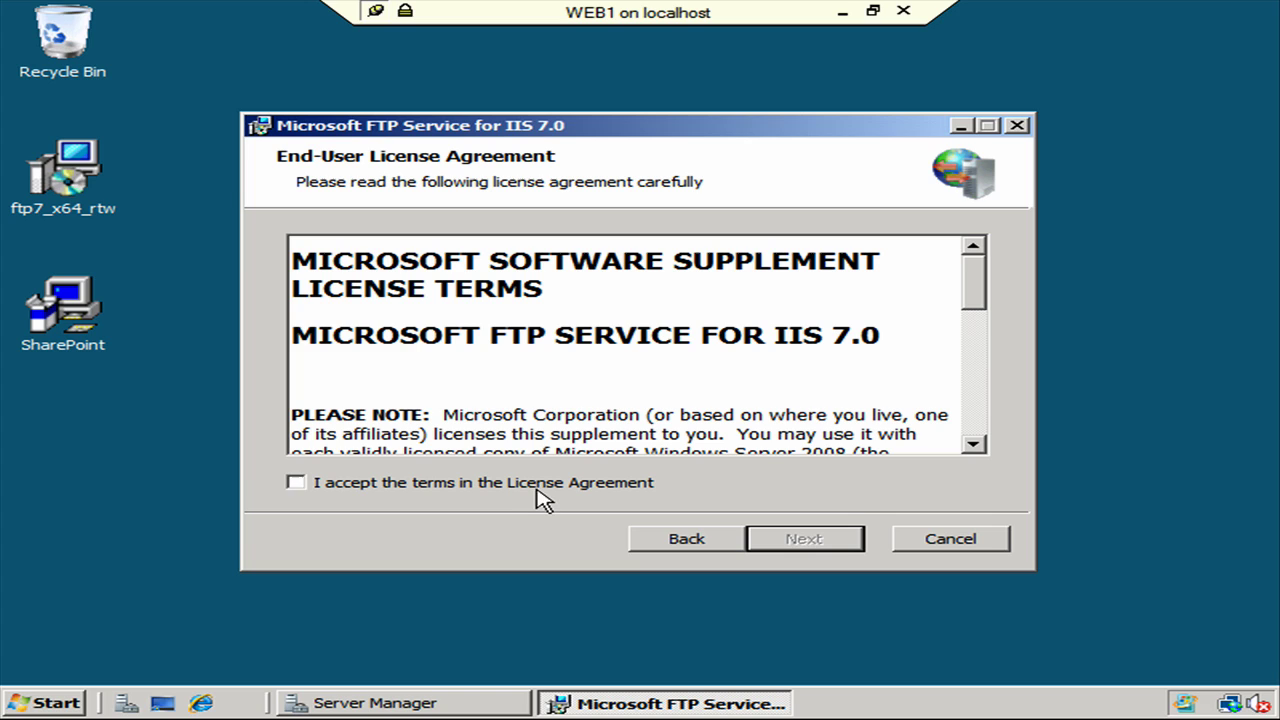
click(535, 490)
click(808, 544)
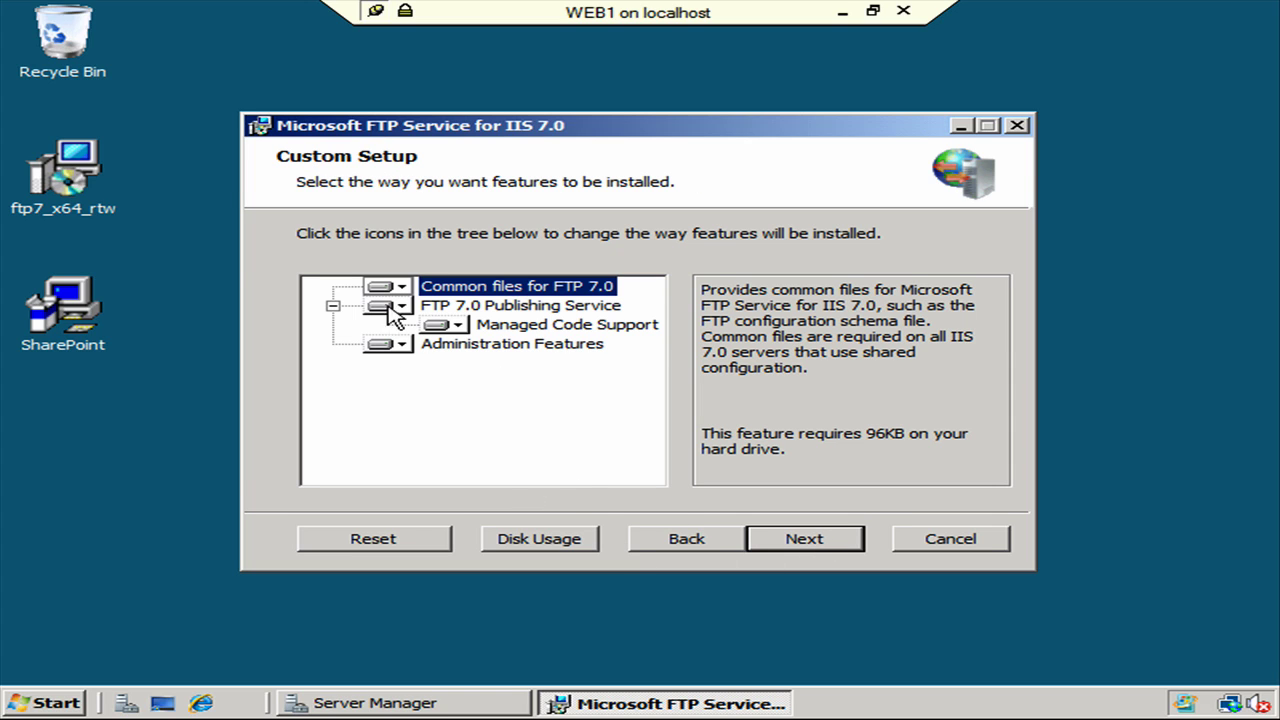
Install the Microsoft FTP Service for IIS 7.0 with the default feature selection and finish the setup wizard, opening its readme.
click(826, 549)
click(818, 538)
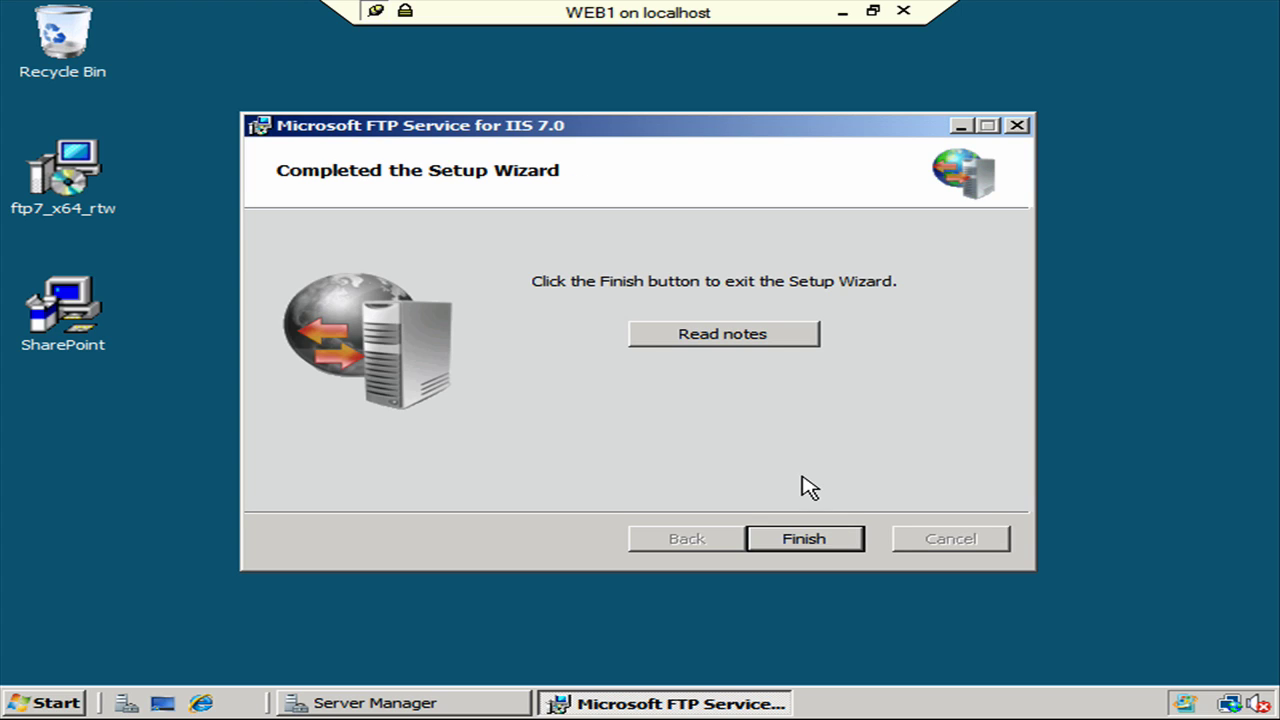
click(821, 545)
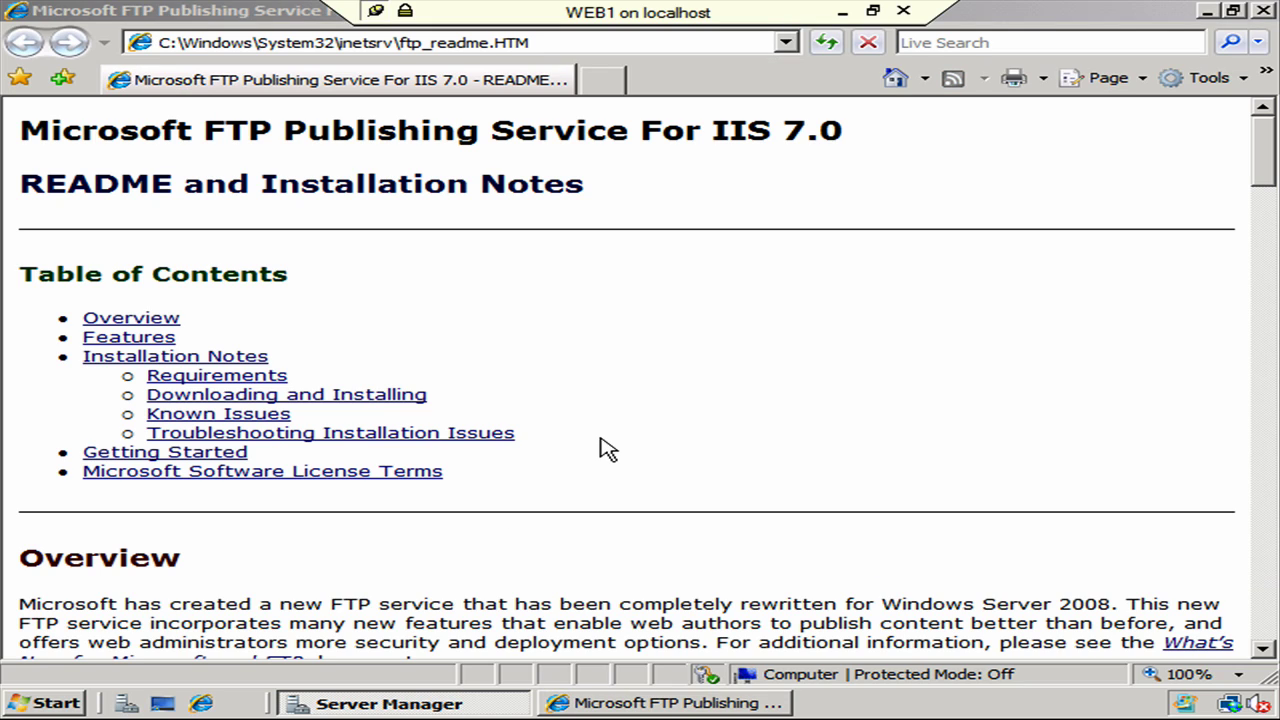
Read the FTP service readme from the overview and features through the installation requirements and download notes.
scroll(766, 380, down, 2)
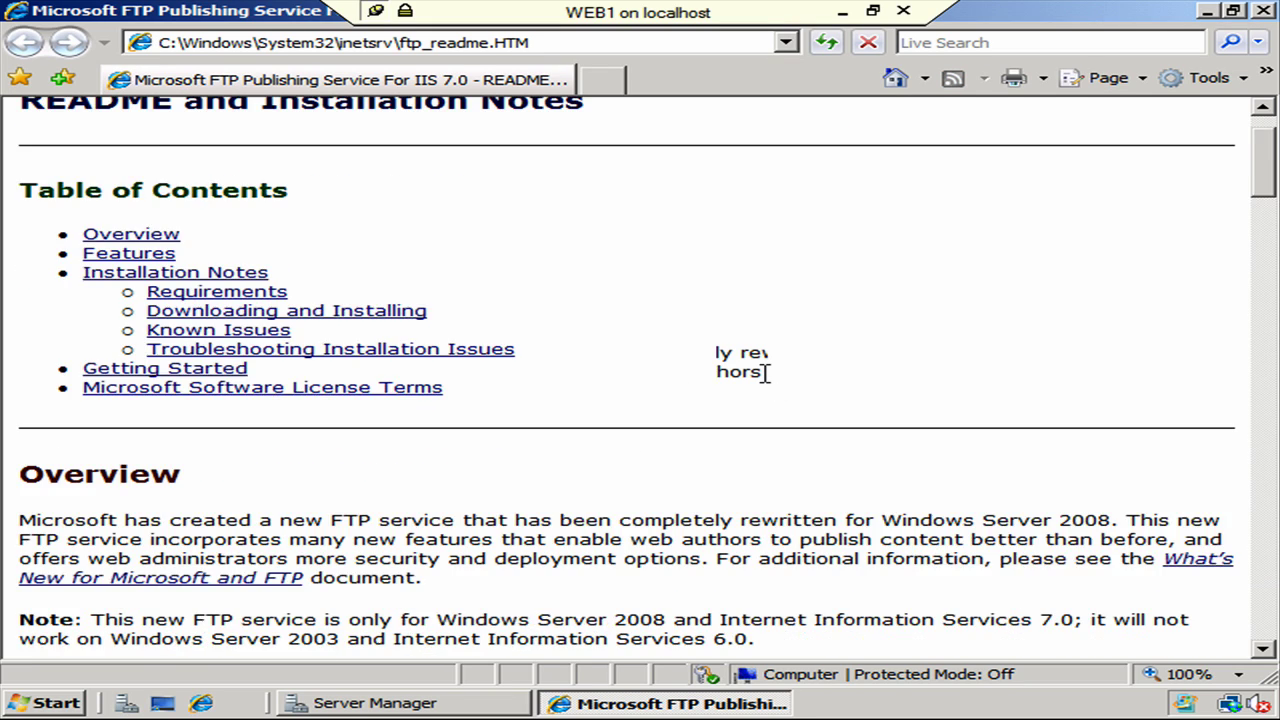
scroll(766, 372, down, 10)
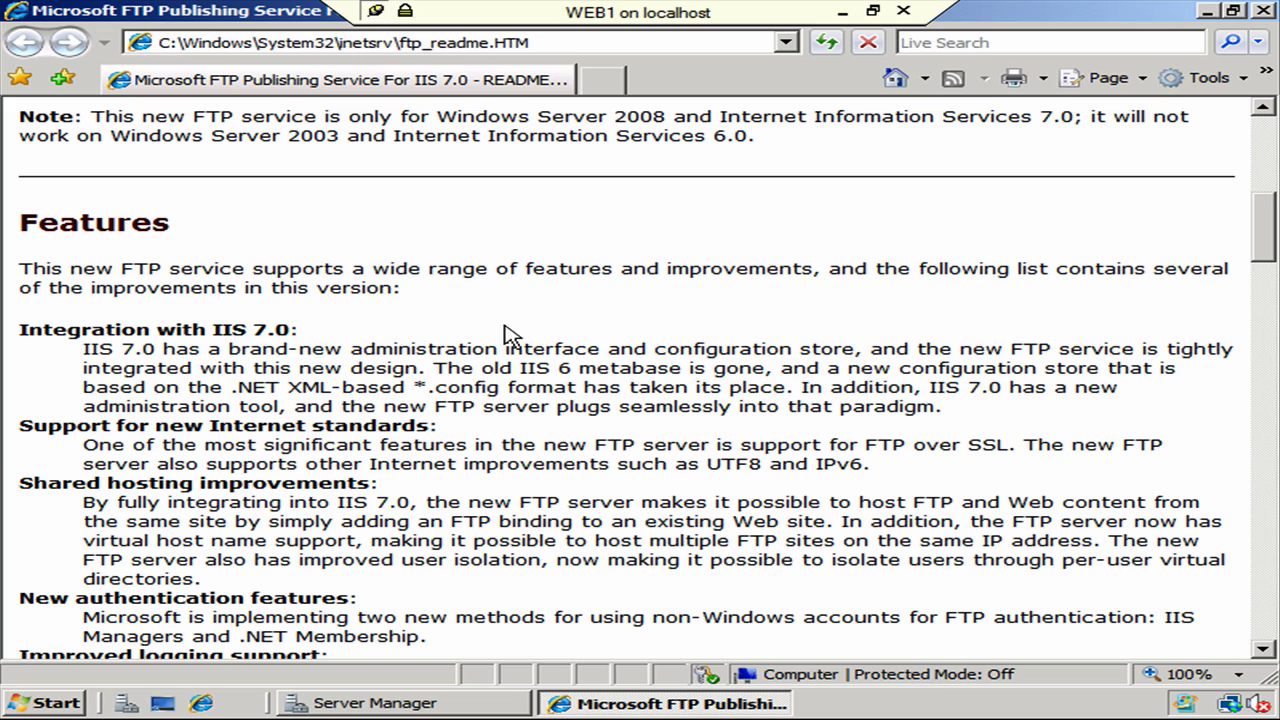
scroll(536, 343, down, 3)
scroll(536, 343, down, 7)
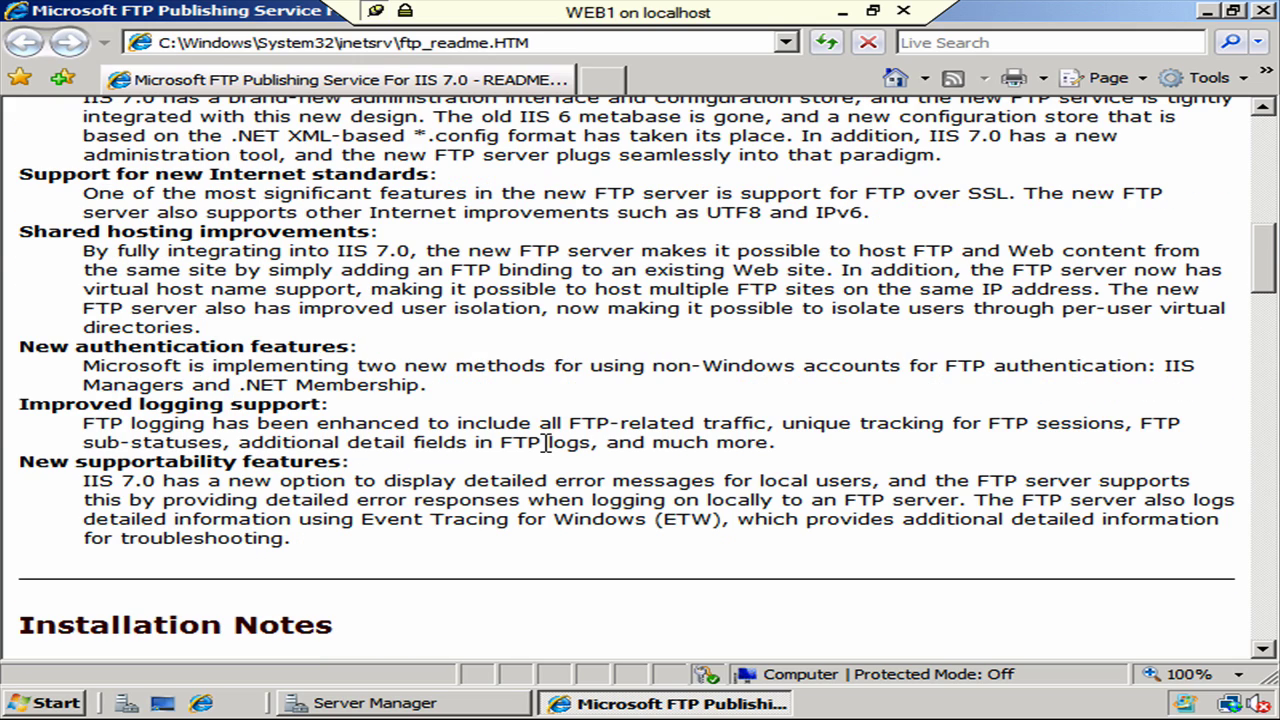
scroll(545, 441, down, 5)
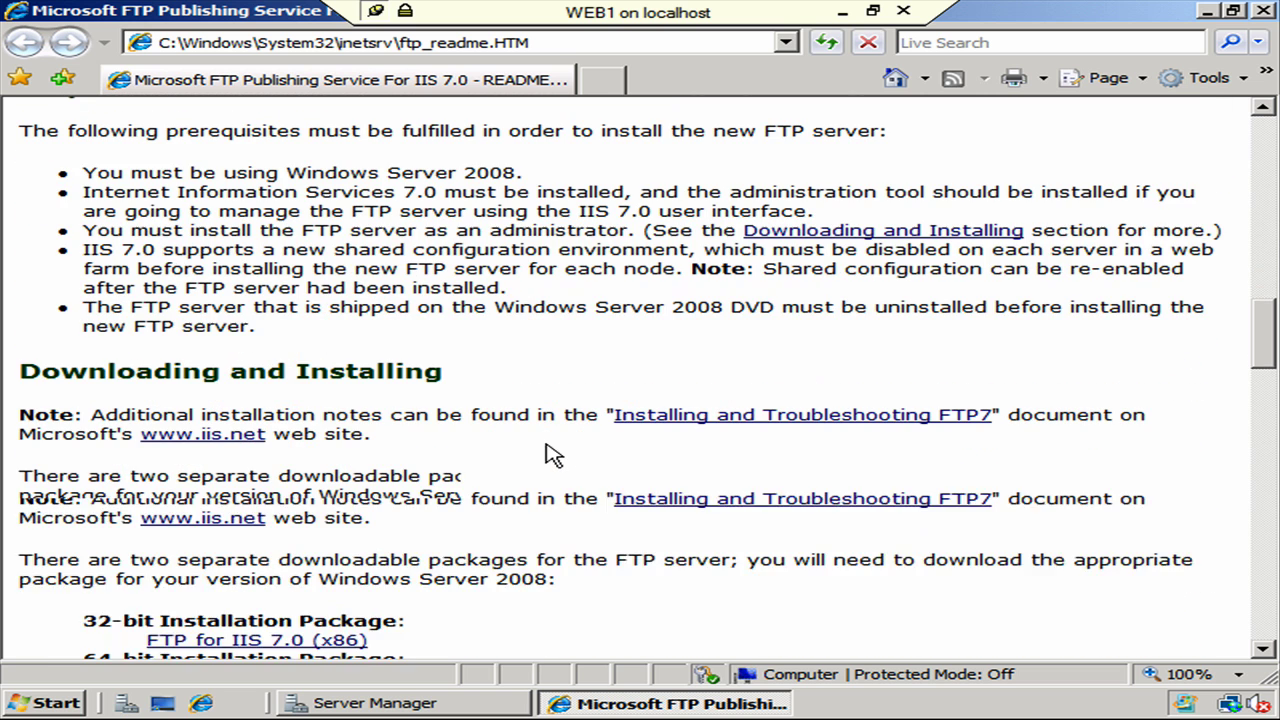